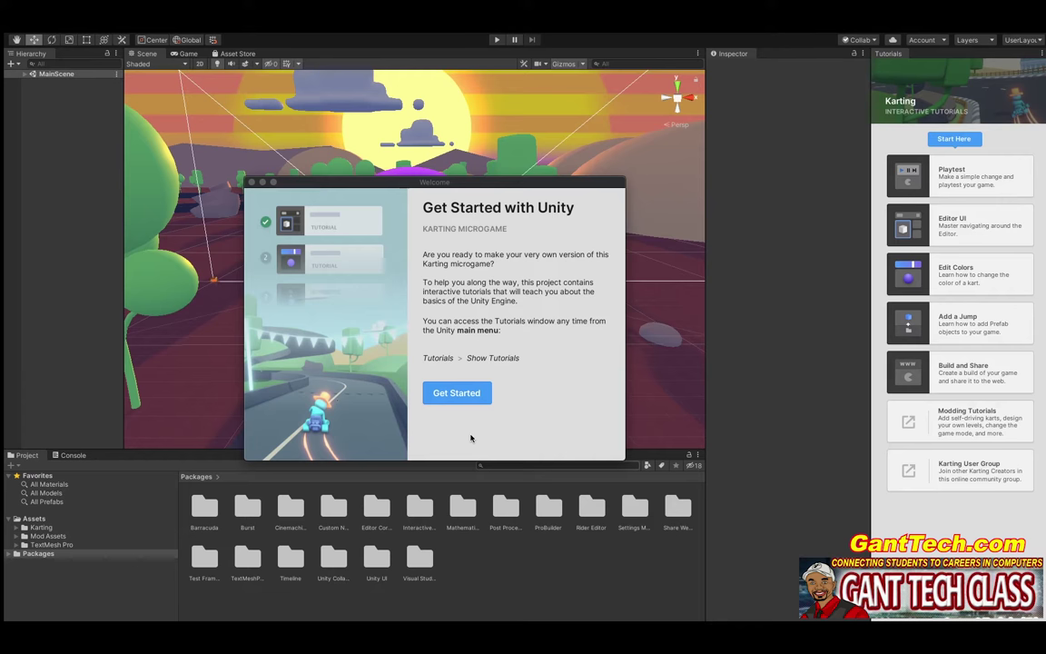
Dismiss the Karting Microgame welcome window and start the Playtest tutorial.
left_click(473, 396)
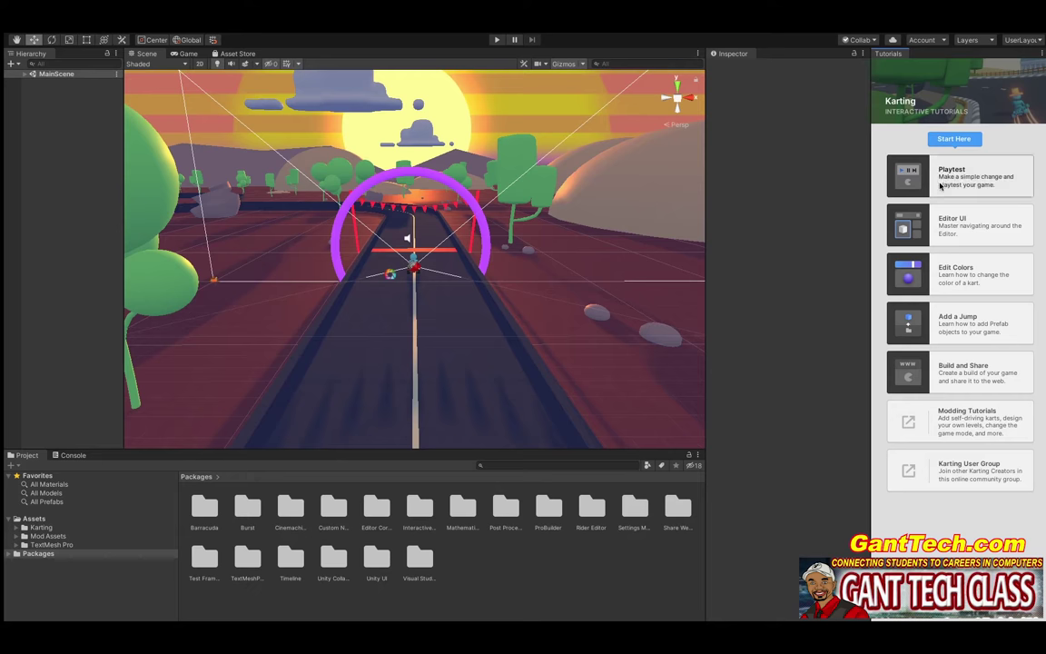
left_click(940, 185)
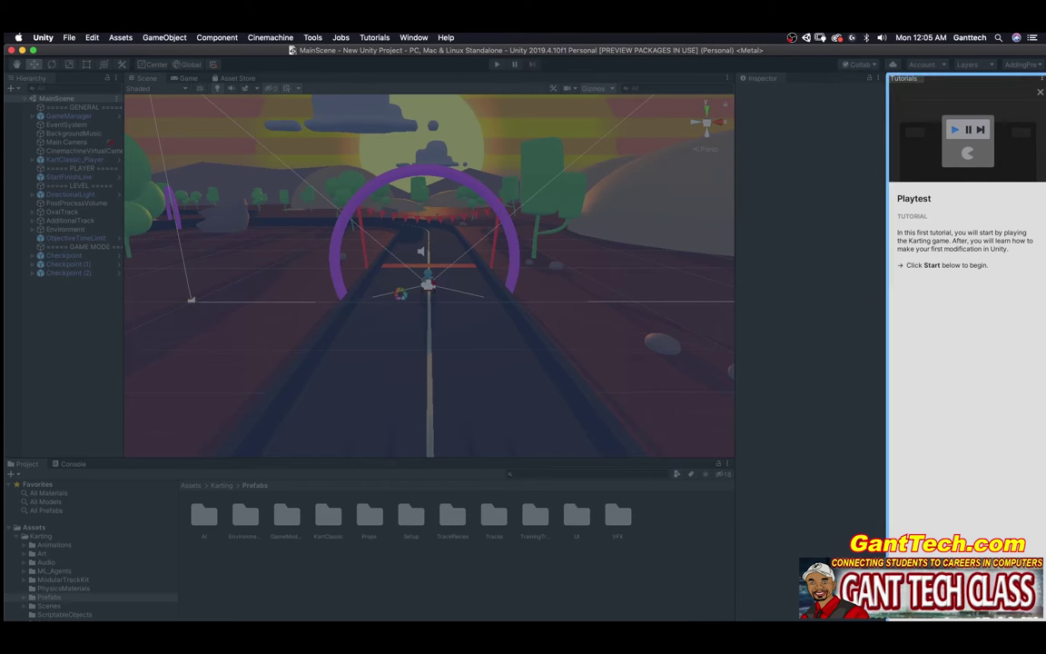
left_click(1012, 609)
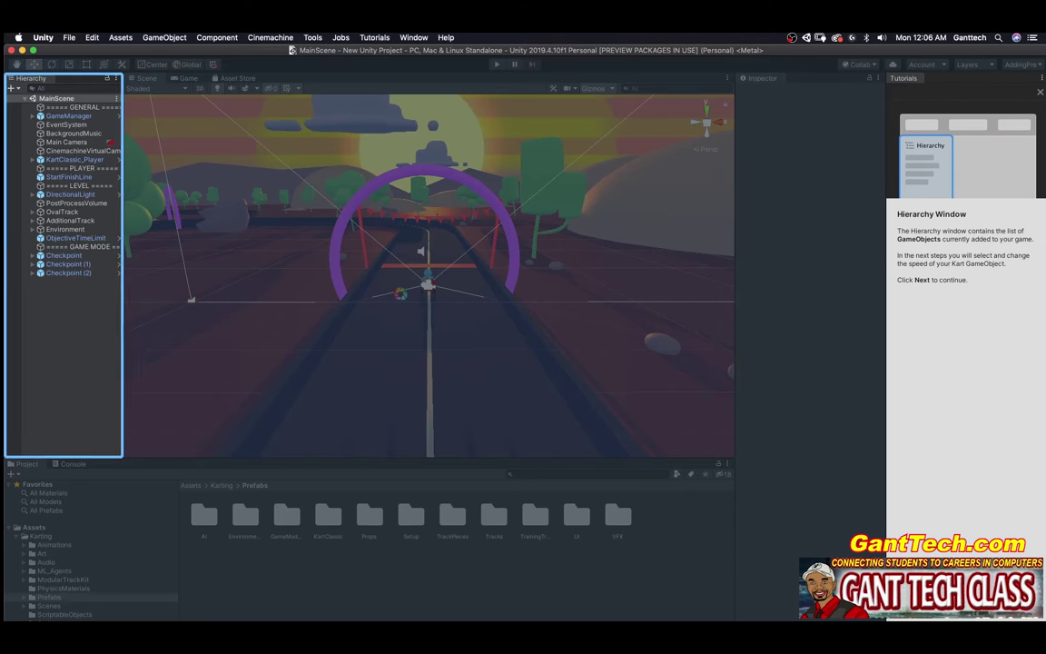
Select the KartClassic_Player GameObject and set its Arcade Kart Top Speed to 25.
left_click(1017, 611)
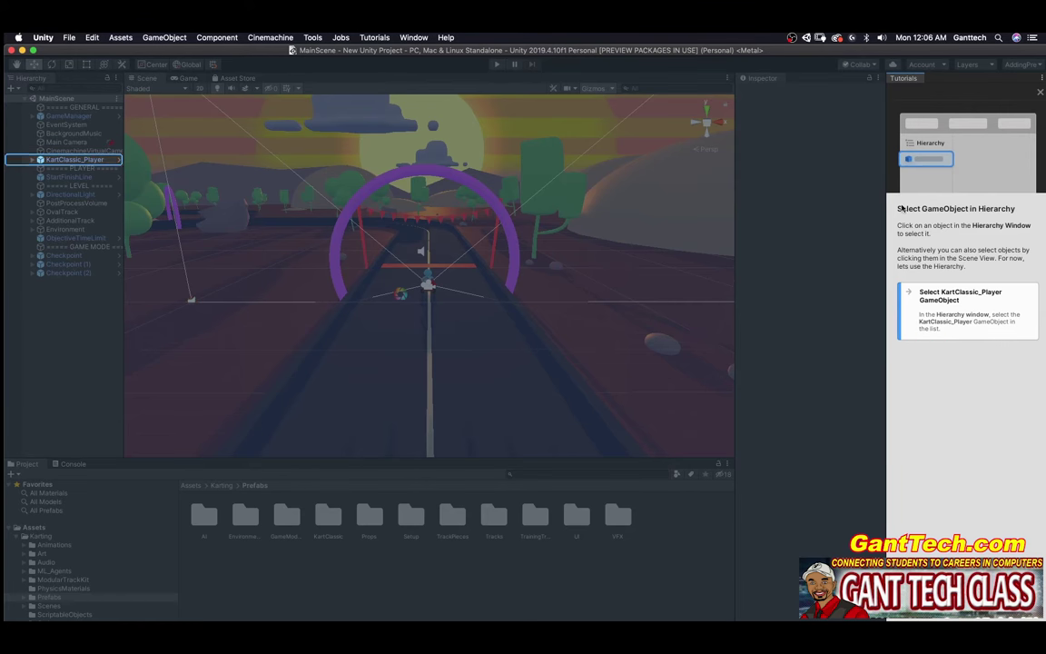
left_click(49, 161)
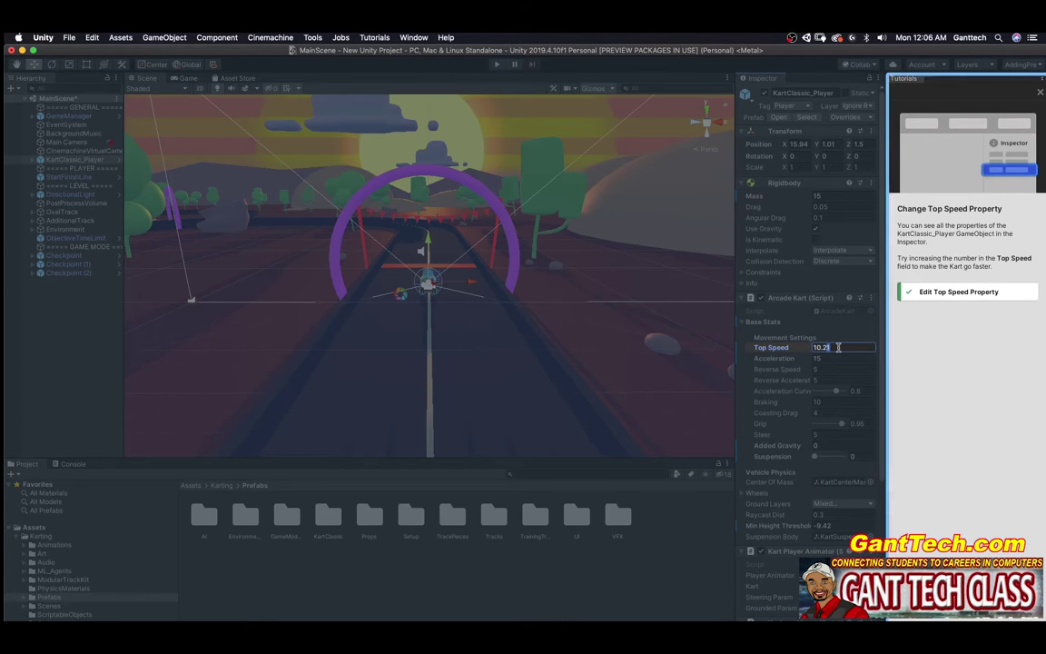
key("Return")
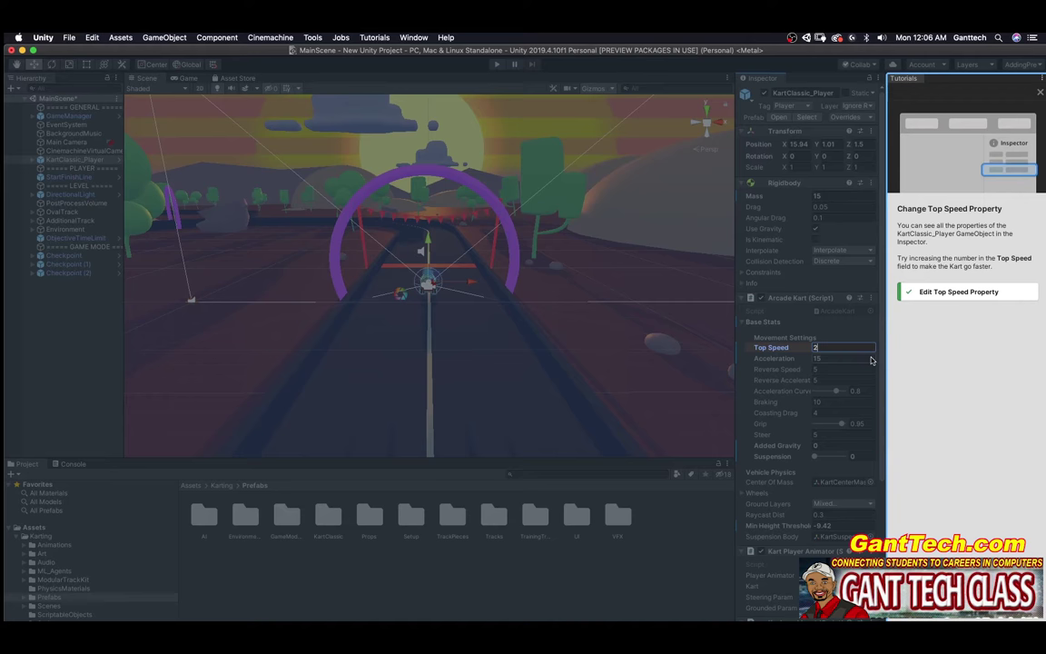
key("Return")
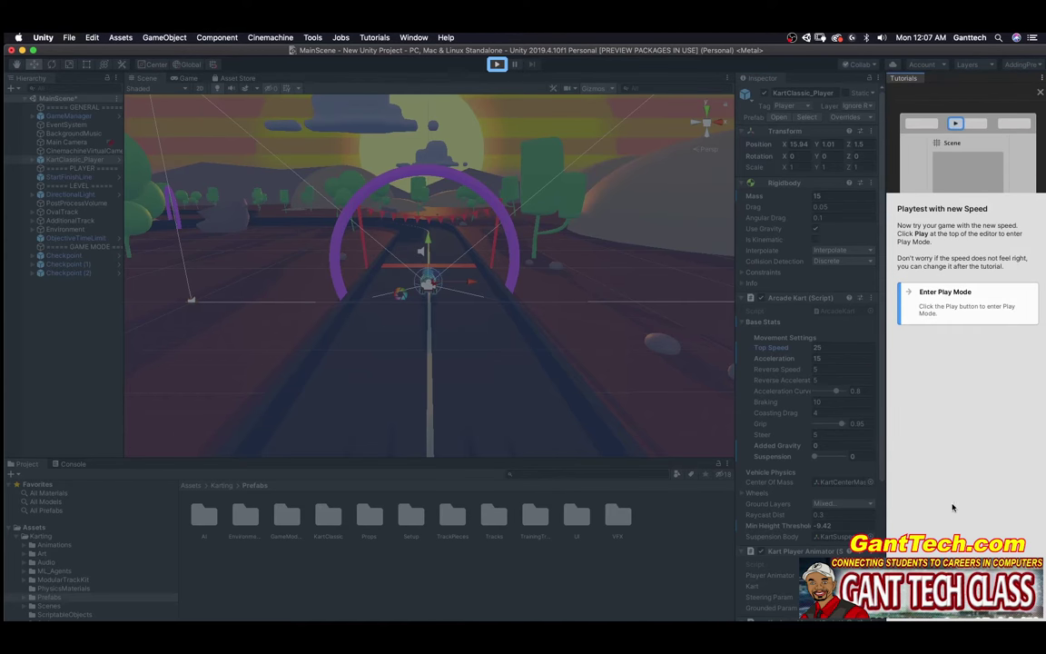
Playtest the game at the new speed by driving the kart around the track through the checkpoints, then exit Play Mode.
left_click(497, 64)
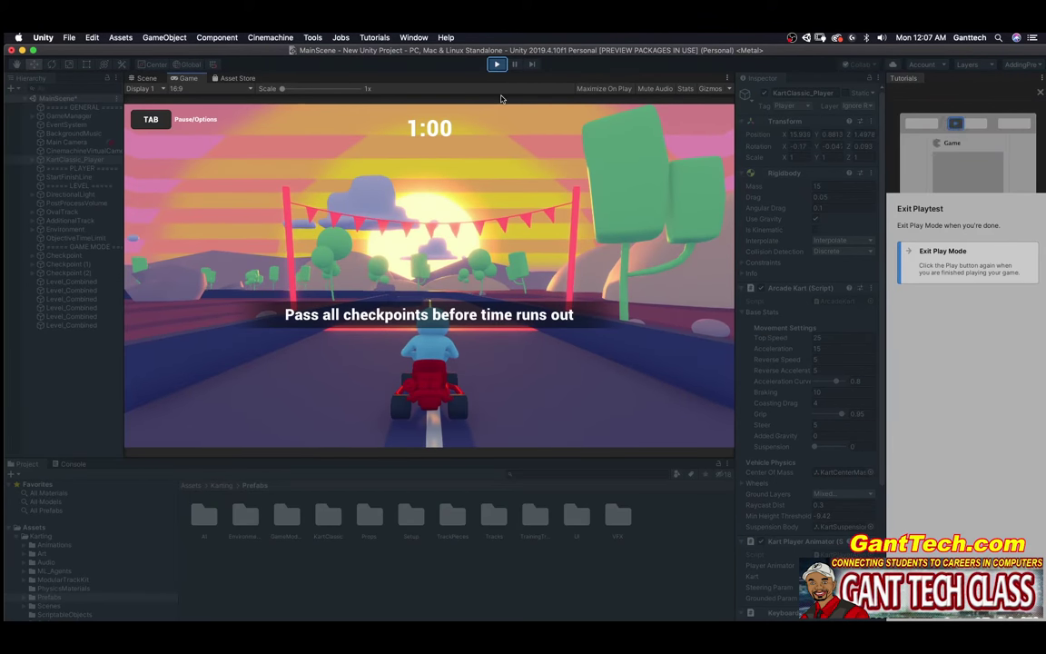
key("w")
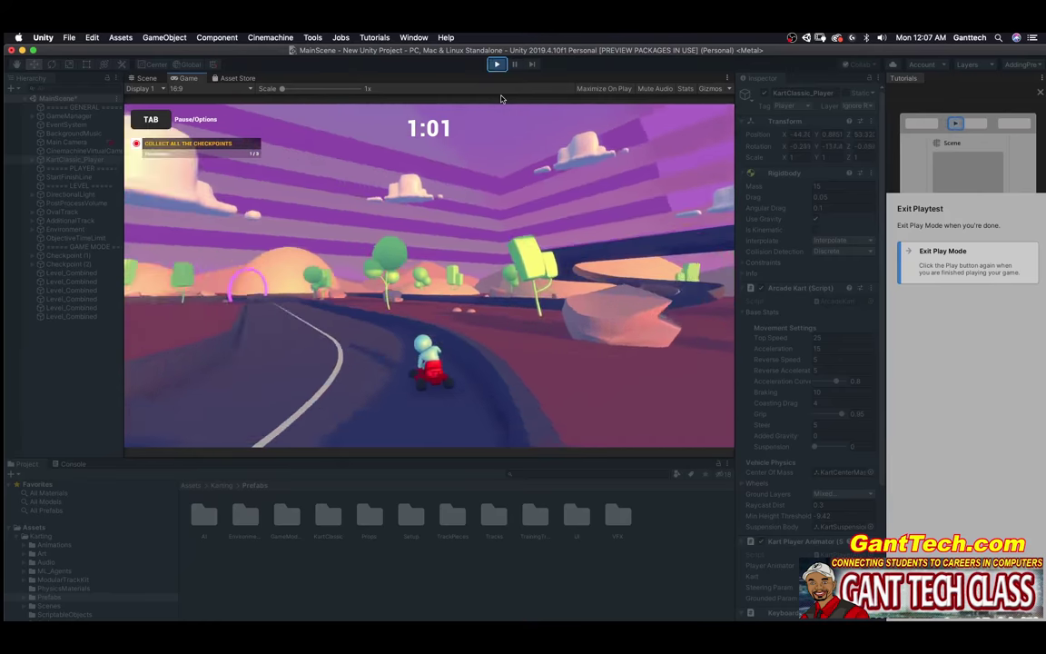
key("a")
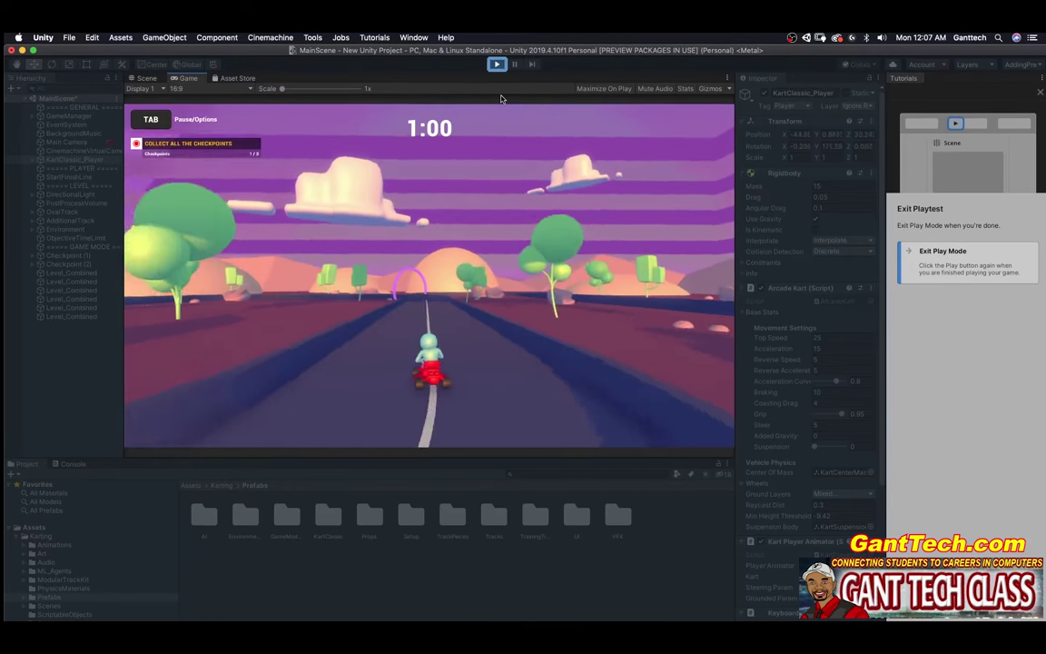
key("a")
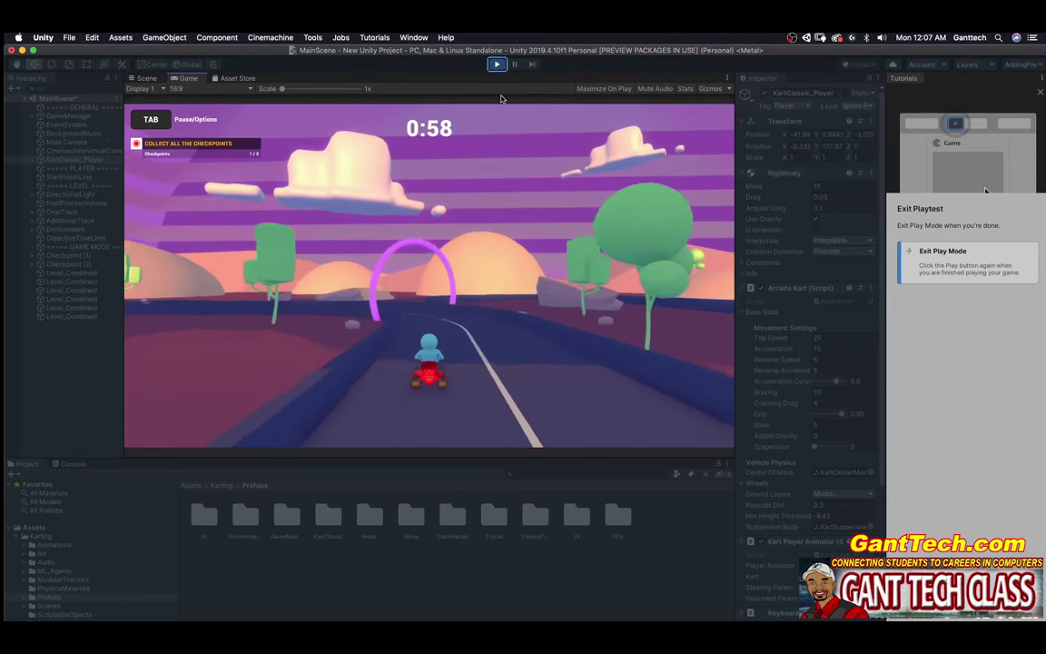
key("a")
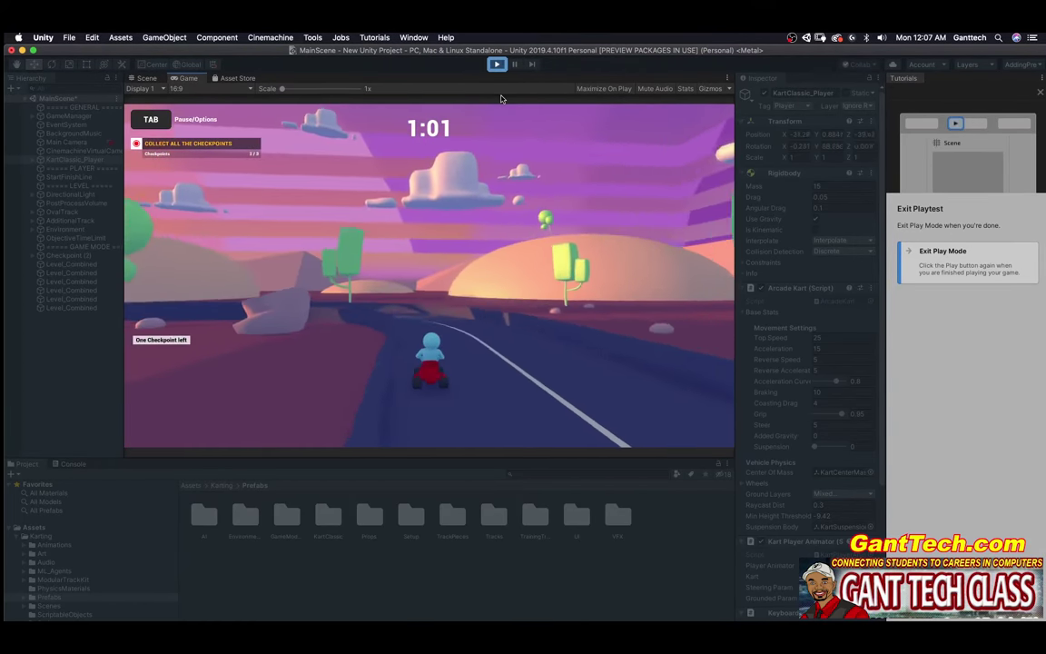
key("a")
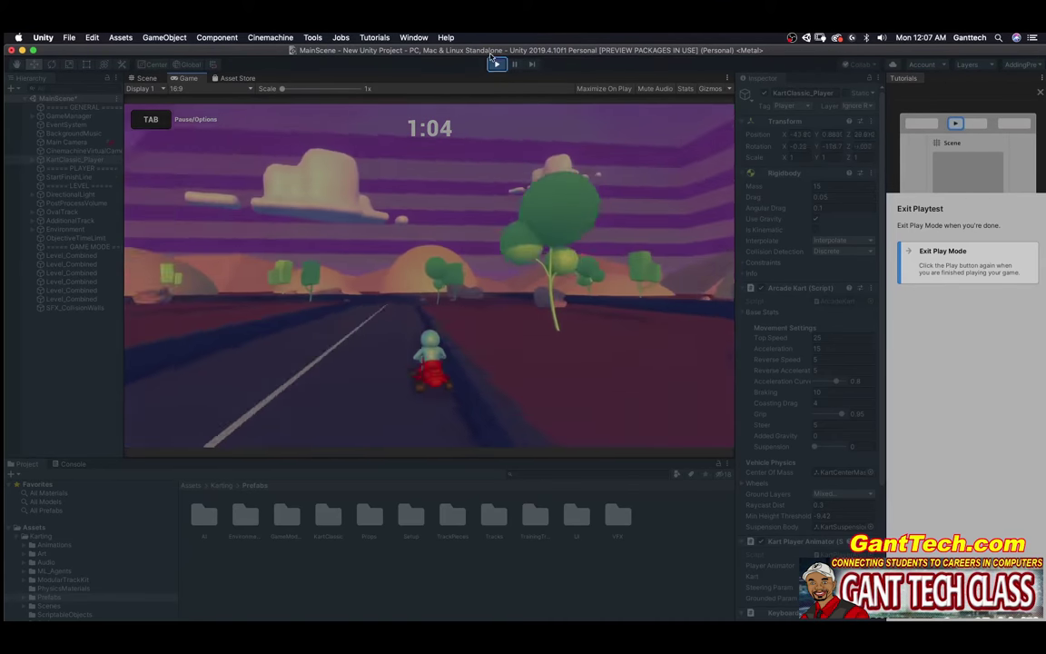
left_click(499, 65)
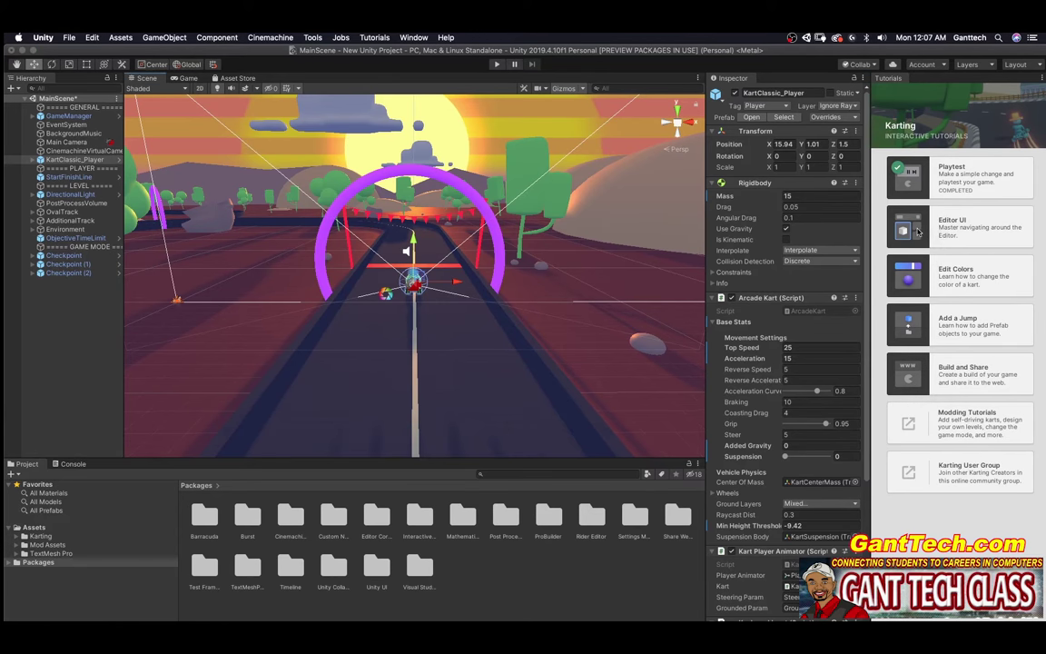
Open the Editor UI tutorial, saving the MainScene changes, and advance it past the Hierarchy and Scene page.
left_click(917, 232)
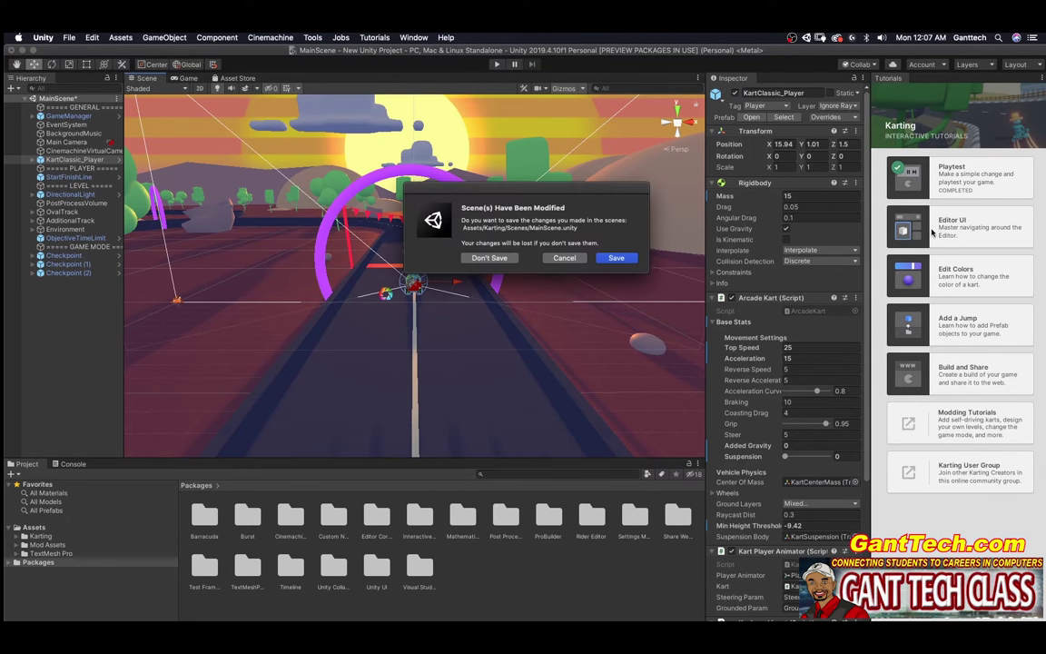
left_click(617, 259)
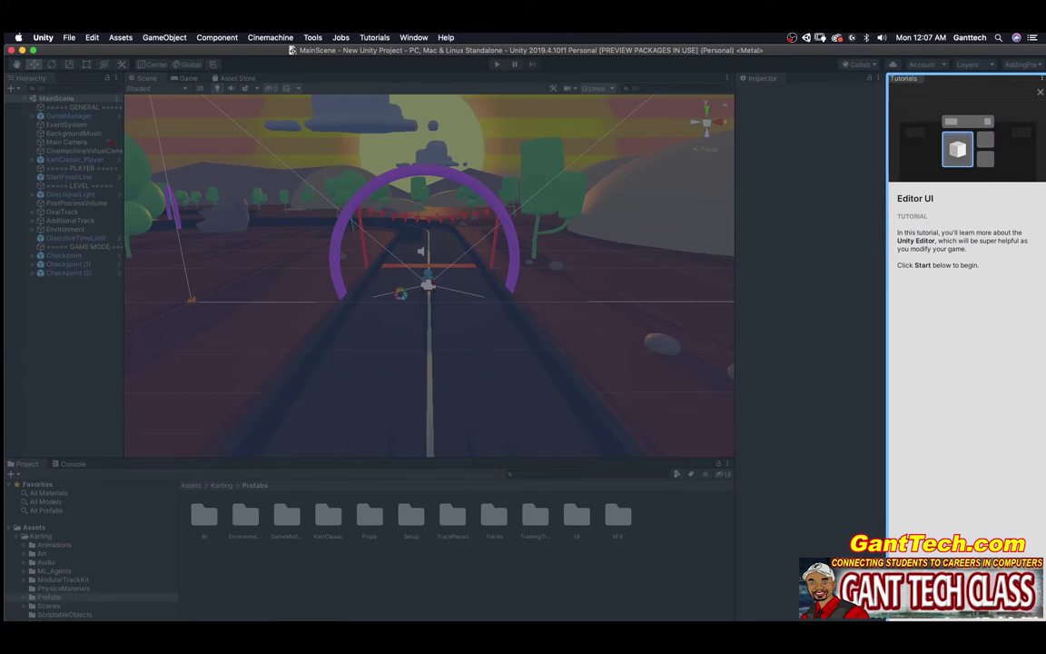
left_click(1014, 611)
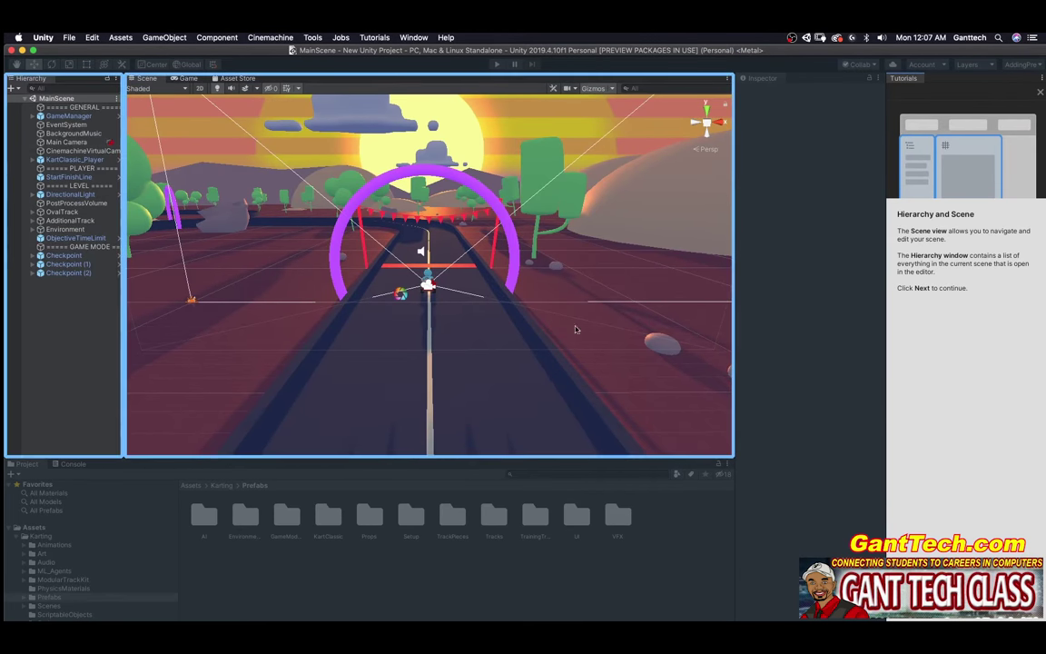
left_click(1014, 610)
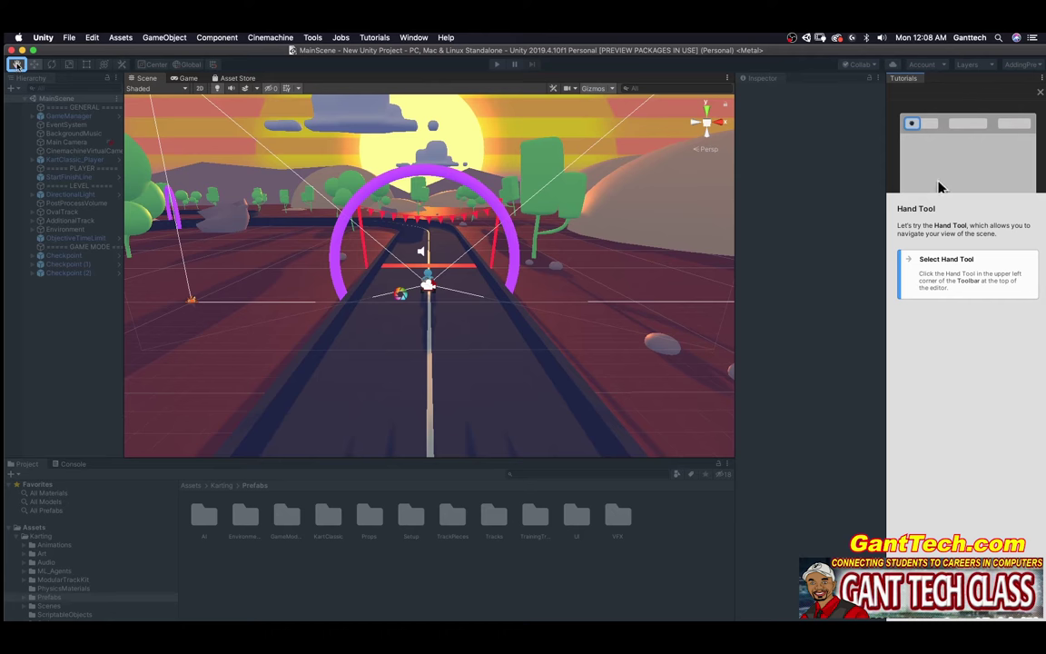
Pan and orbit the Scene view with the Hand Tool as the tutorial asks.
left_click(16, 64)
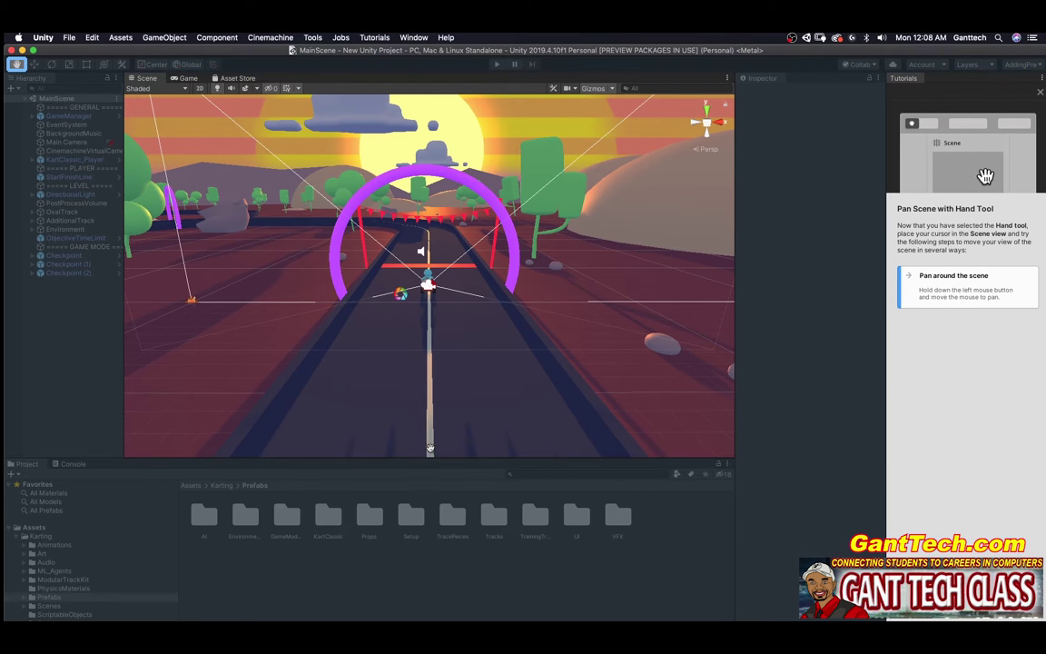
left_click_drag(369, 344, 684, 299)
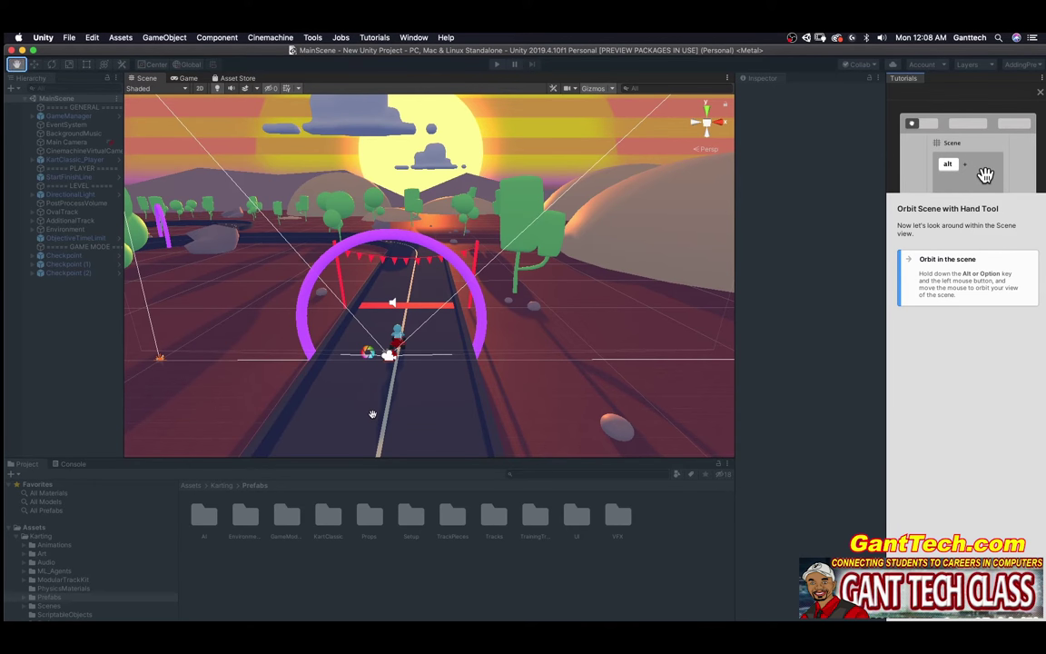
left_click_drag(367, 384, 428, 279, "alt")
Zoom the Scene view in and out, and finish the Editor UI tutorial past the Project Window page.
scroll(427, 279, "up", 5)
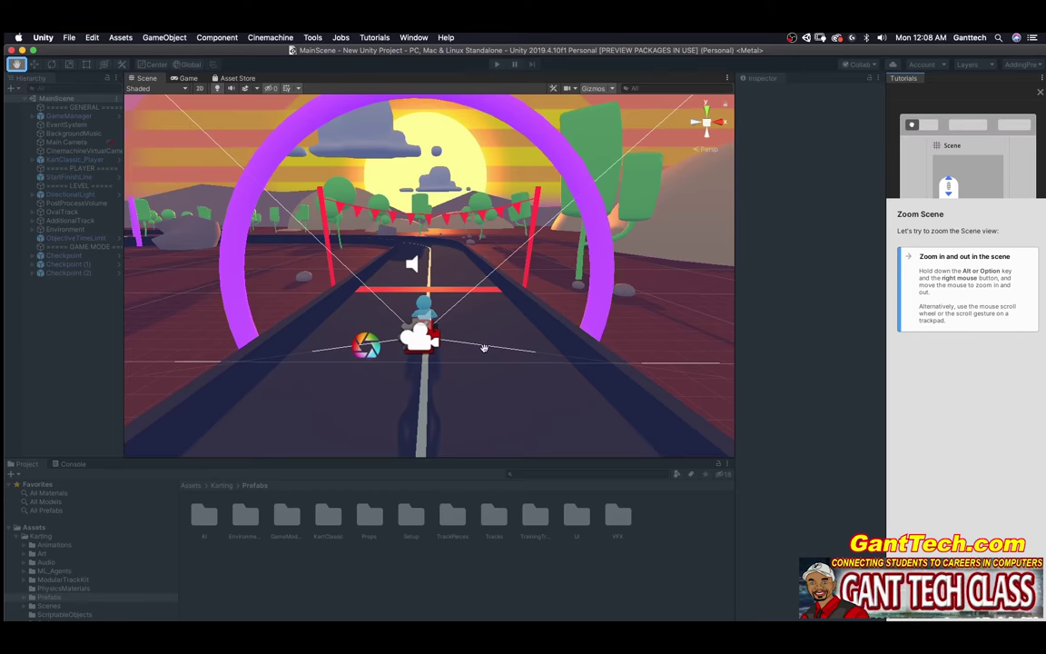
scroll(478, 343, "down", 5)
scroll(479, 342, "up", 4)
scroll(479, 341, "down", 5)
scroll(479, 340, "up", 6)
scroll(478, 340, "down", 2)
scroll(479, 339, "up", 1)
scroll(479, 340, "down", 2)
scroll(506, 347, "up", 1)
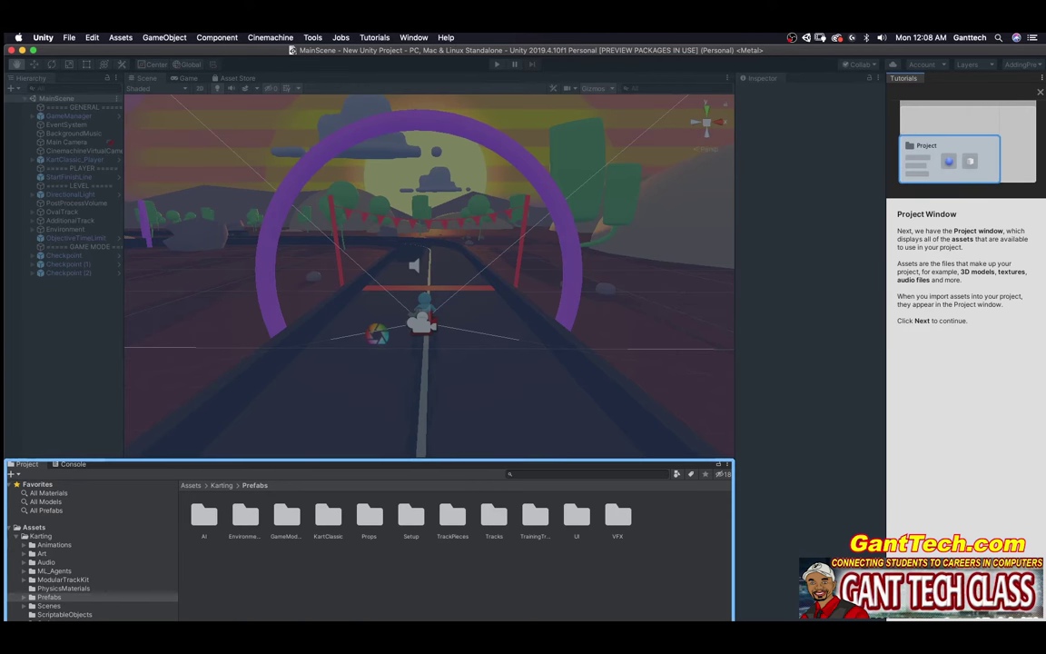
left_click(1018, 611)
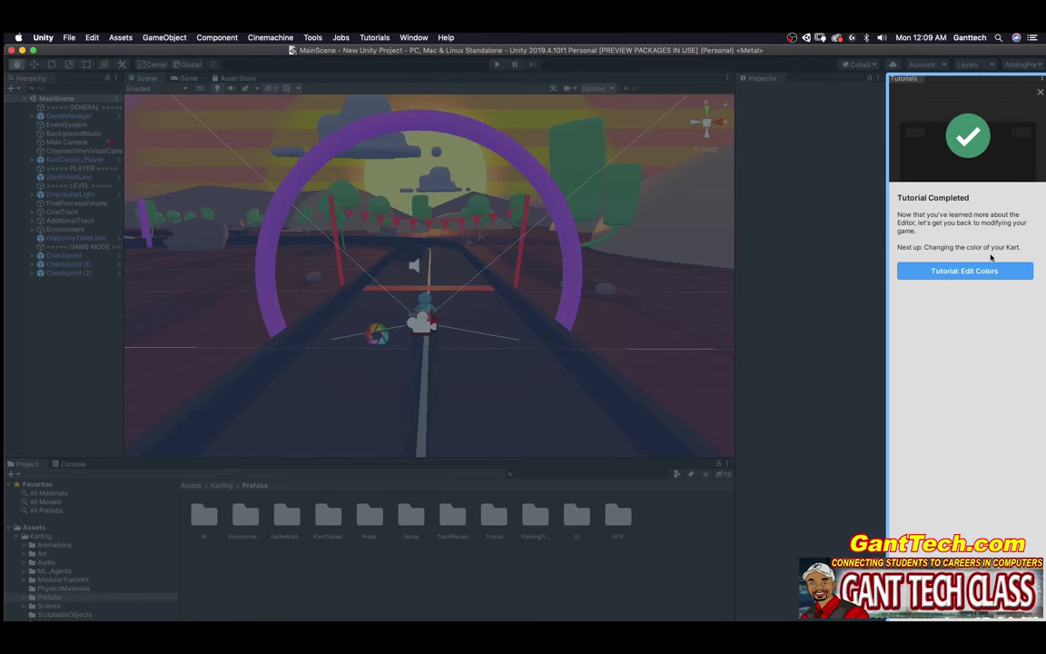
Start the Edit Colors tutorial and frame the KartClassic_Player GameObject in the Scene view.
left_click(945, 271)
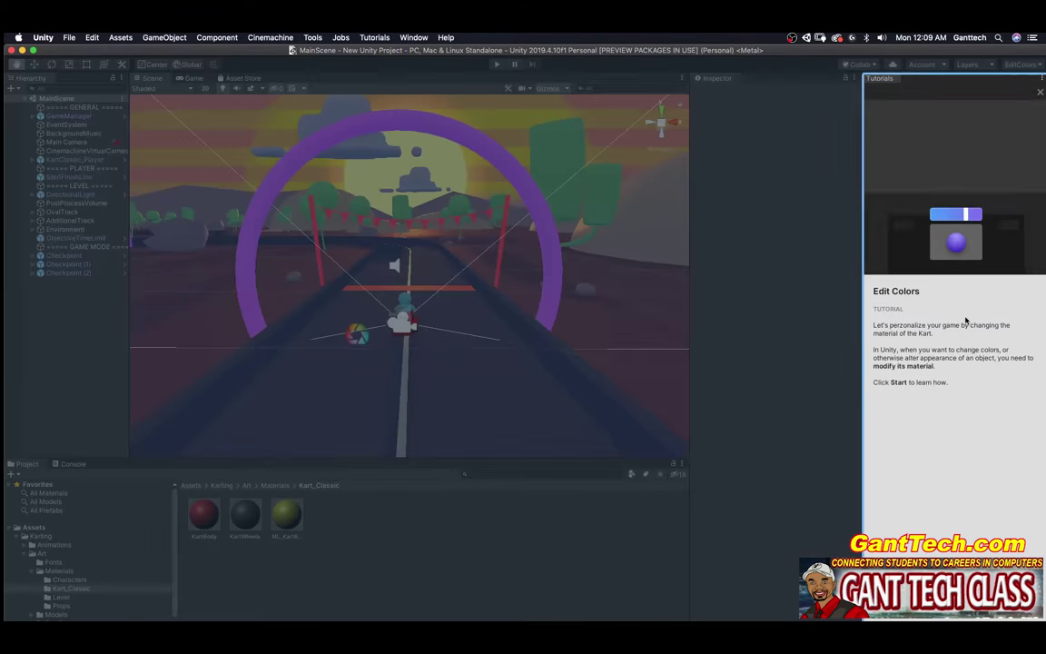
left_click(1011, 610)
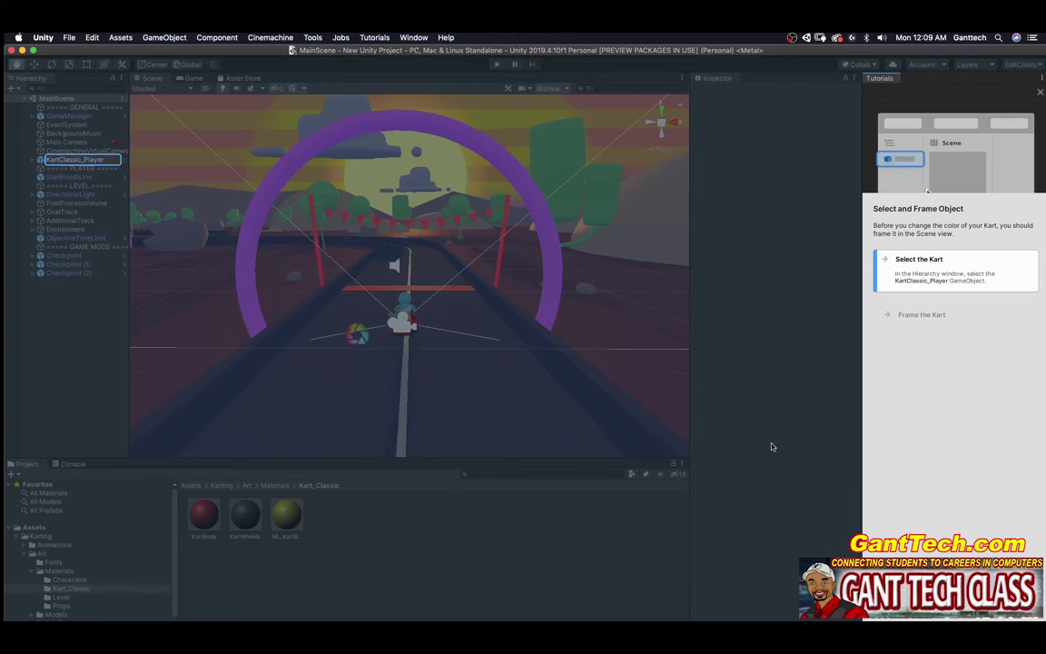
left_click(59, 161)
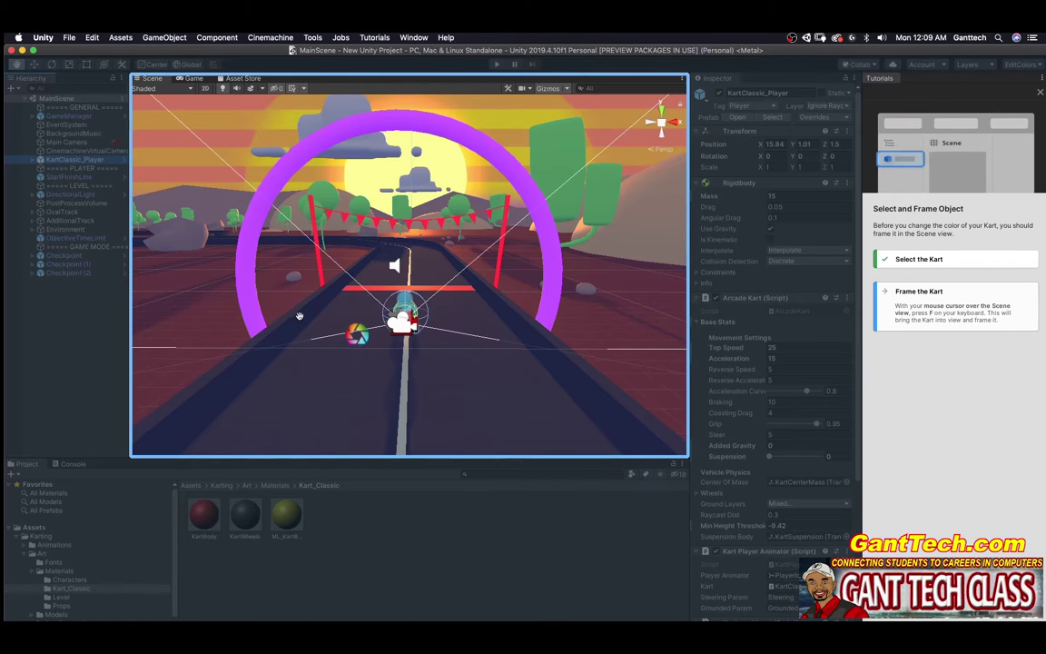
key("f")
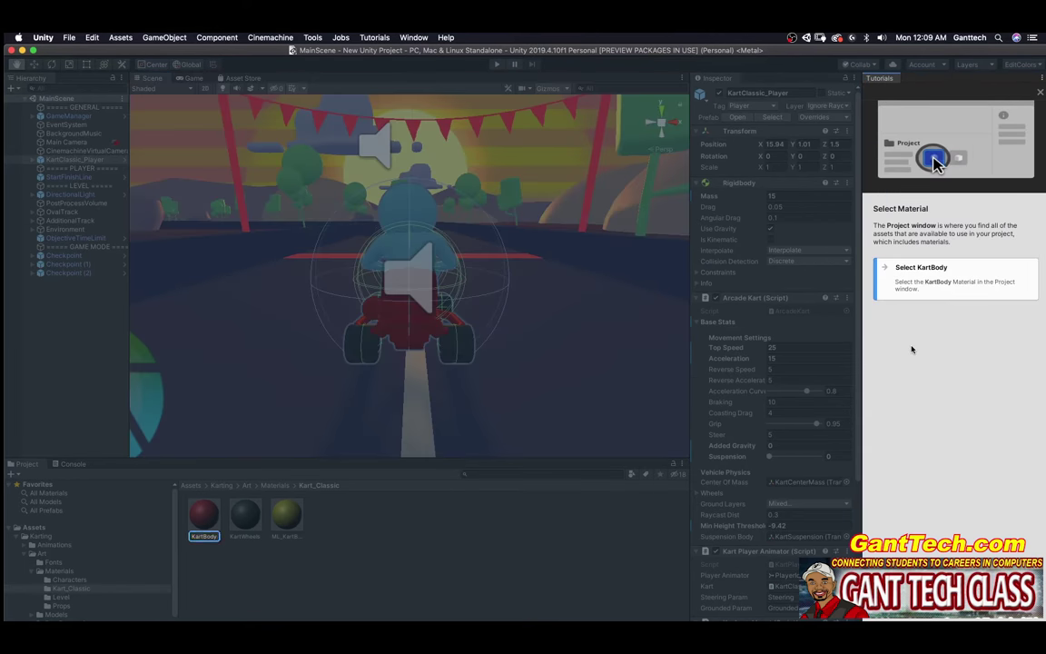
Change the KartBody material's Albedo color to yellow, hex DBBF0B.
left_click(206, 516)
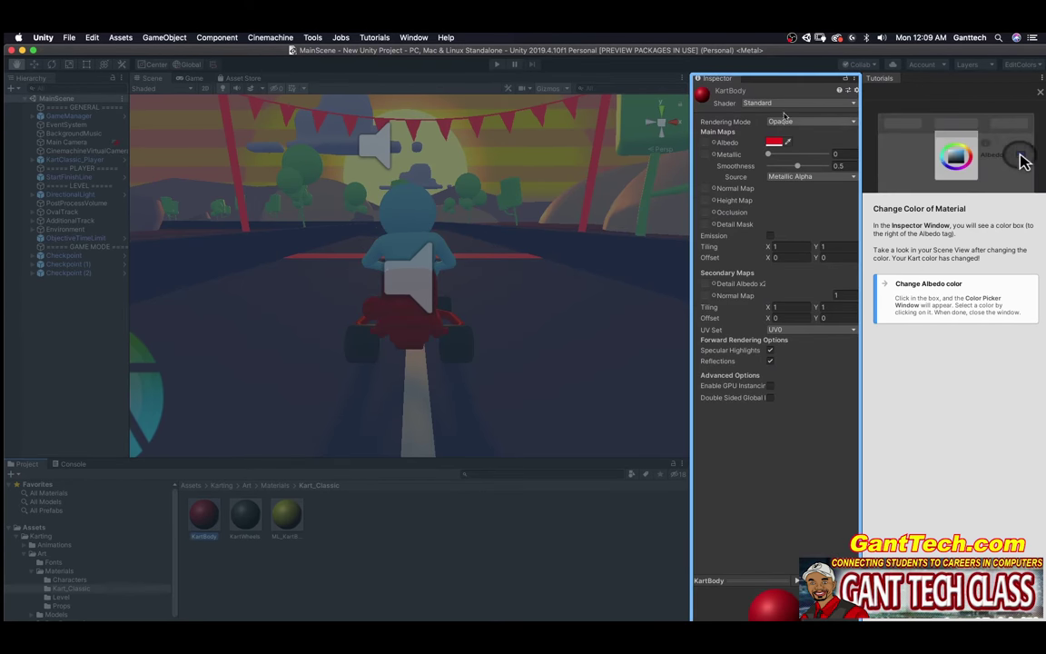
left_click(774, 143)
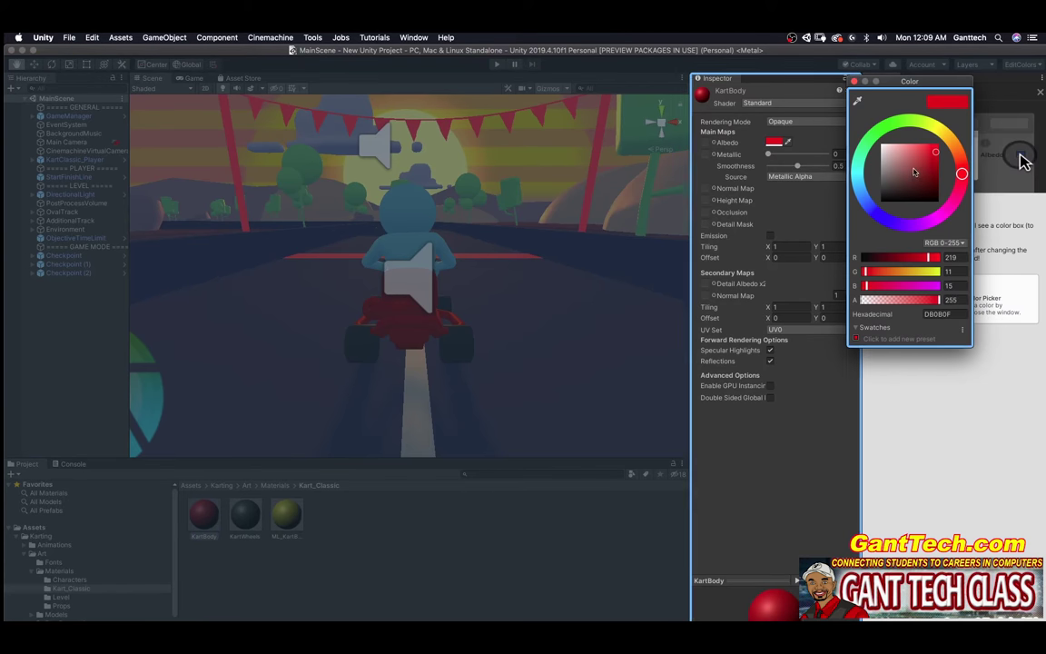
left_click(857, 181)
mouse_move(857, 181)
left_mouse_down()
mouse_move(894, 120)
mouse_move(945, 127)
mouse_move(1023, 164)
mouse_move(944, 134)
left_mouse_up()
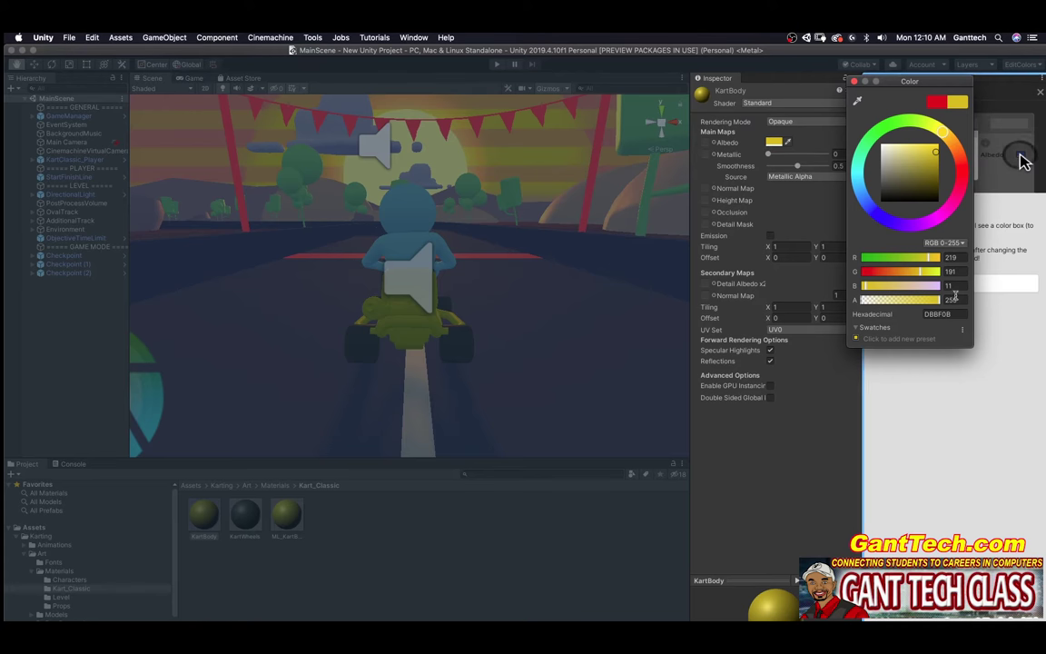
left_click(855, 82)
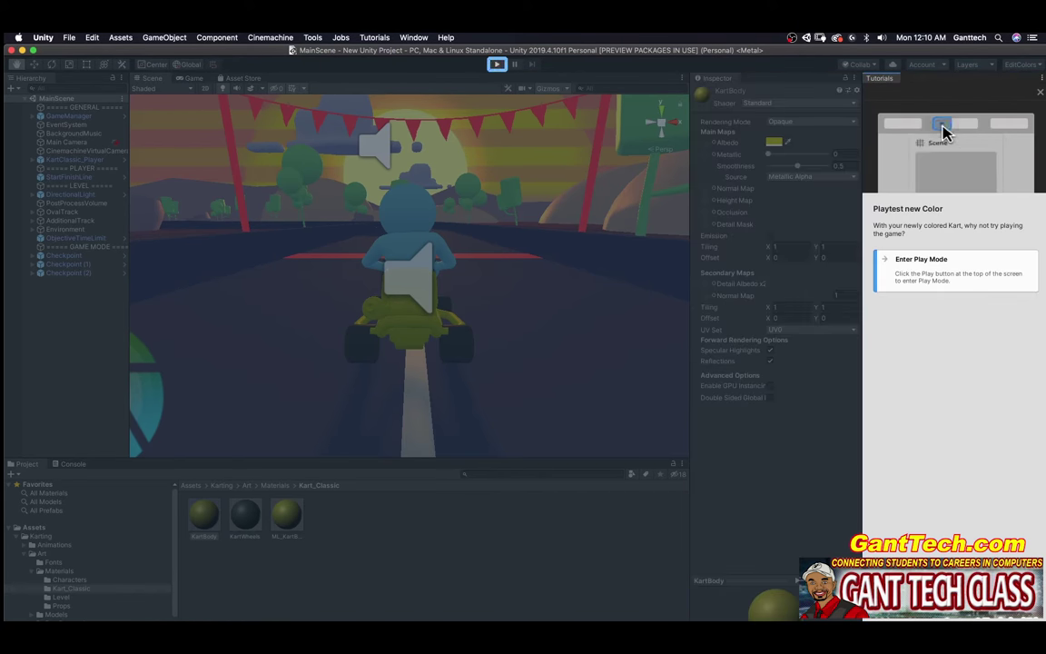
Playtest the recolored kart to finish the Edit Colors tutorial, and open the Add a Jump tutorial.
left_click(497, 63)
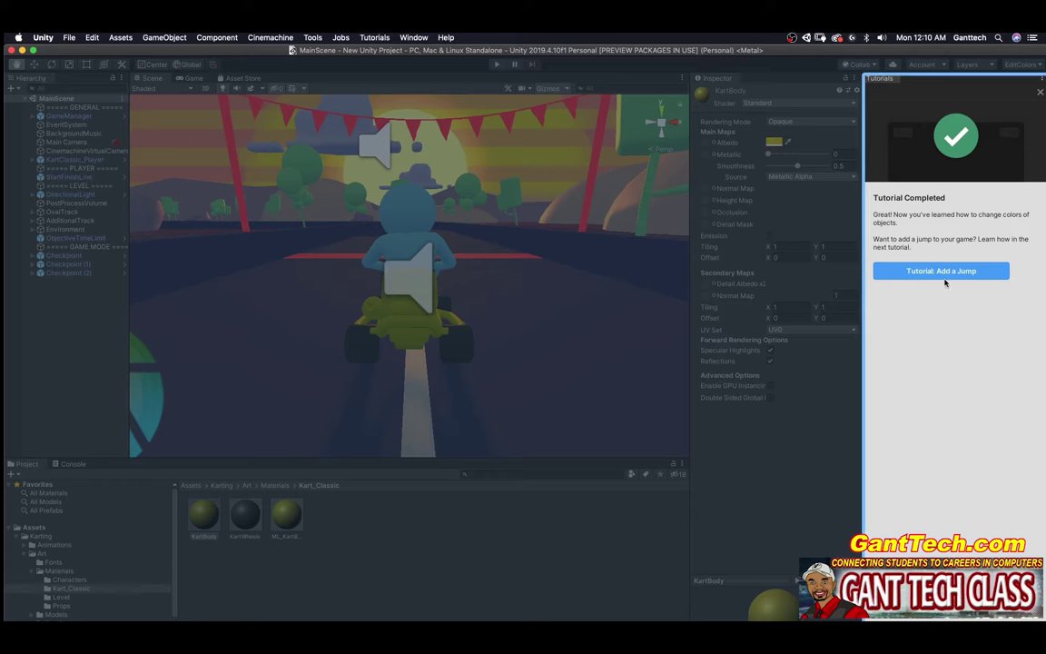
left_click(909, 272)
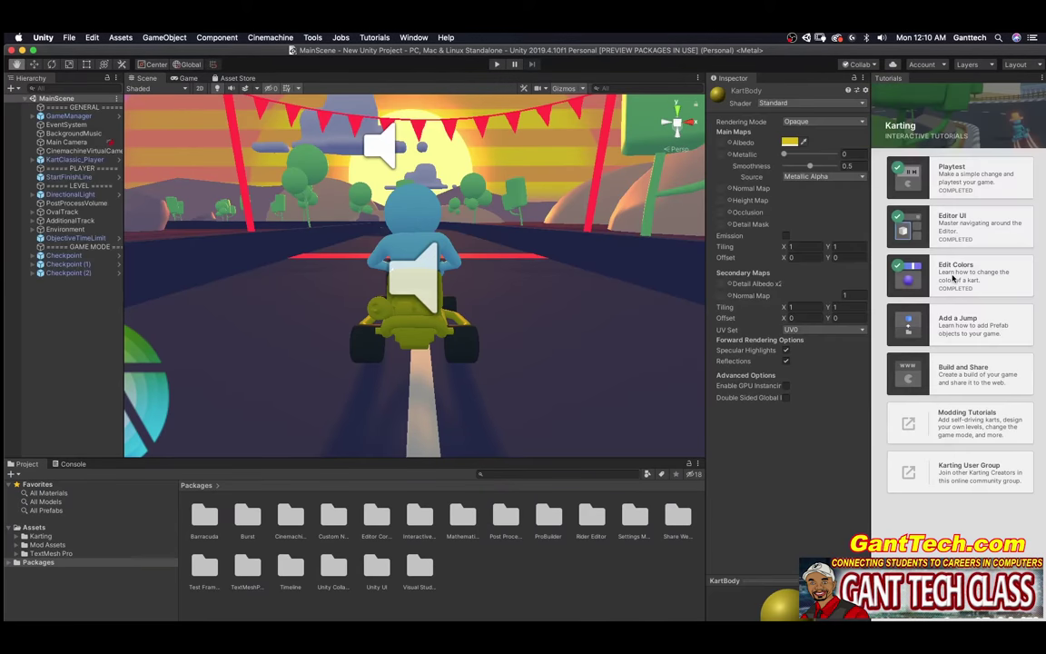
left_click(955, 323)
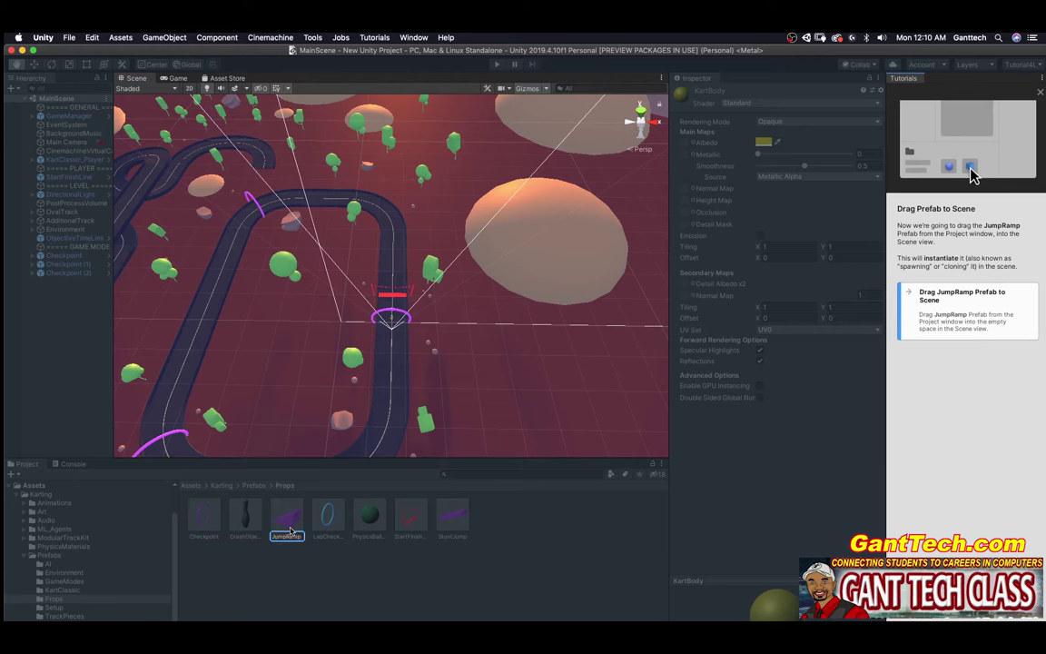
Place the JumpRamp prefab on the track beyond the start line and reposition it at X 16 with the Move Tool.
left_click_drag(287, 516, 405, 284)
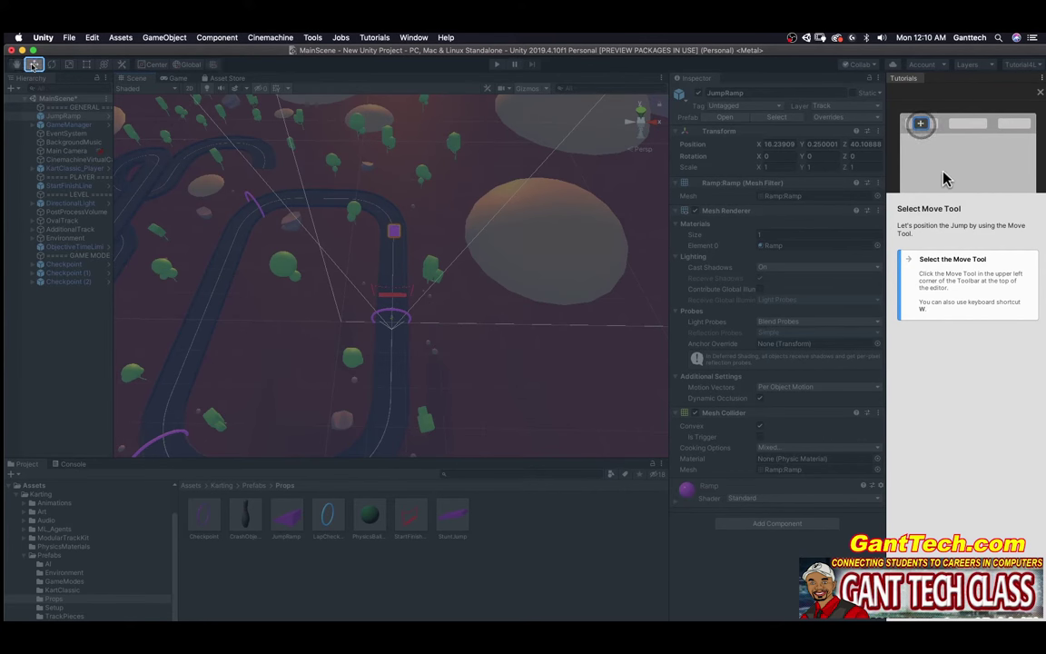
left_click(33, 64)
key("f")
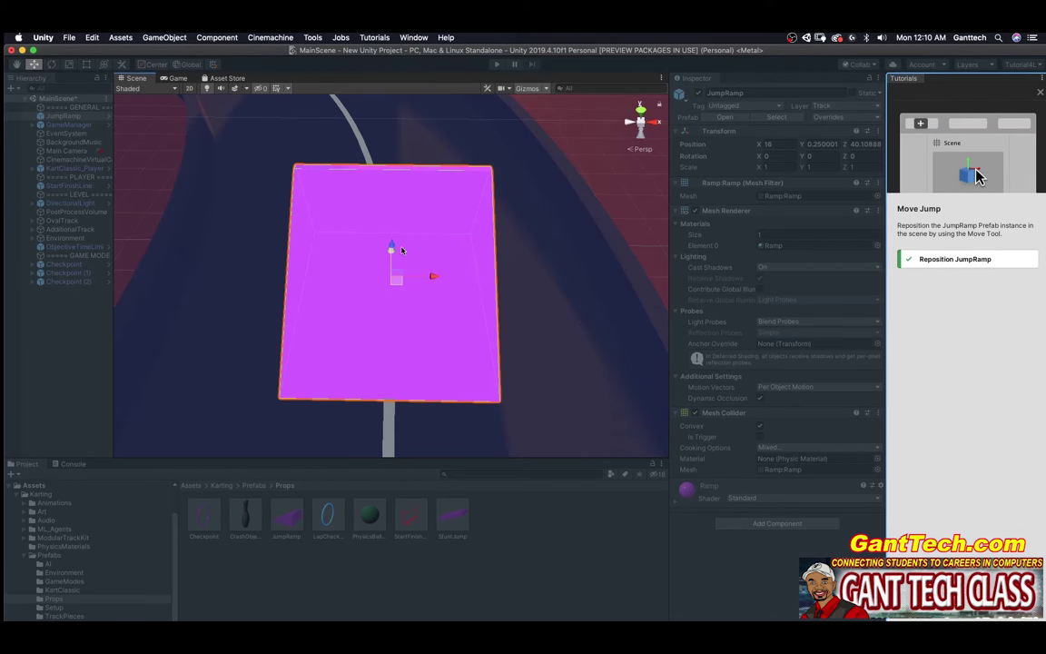
Reposition the JumpRamp on the track's straight before the curve, at about X 16.37 and Z 34.09.
left_click_drag(425, 278, 360, 292)
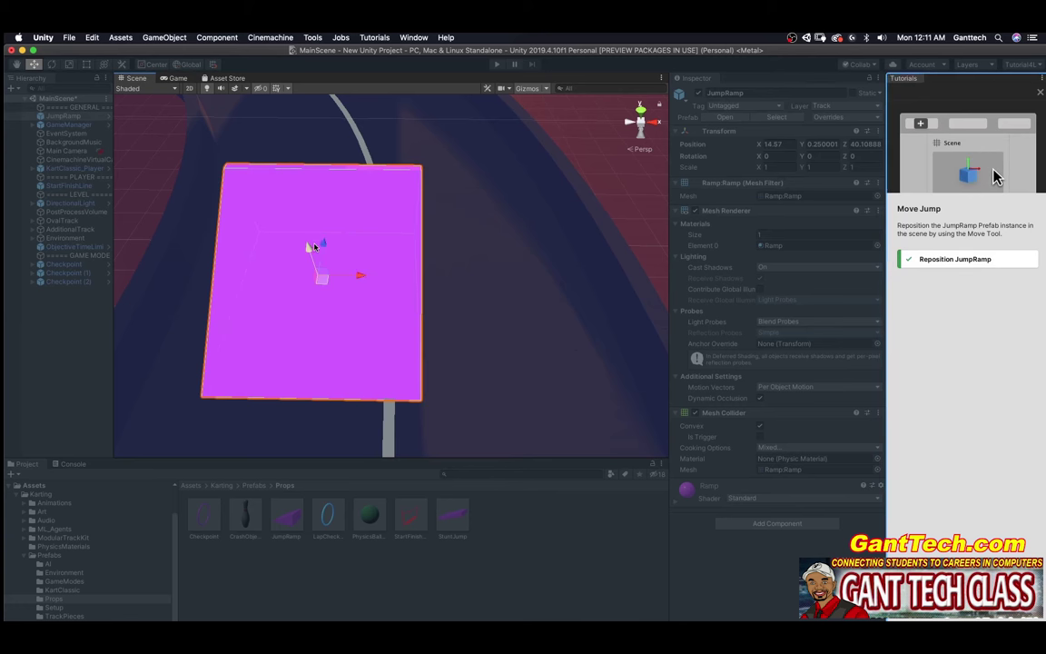
left_click_drag(319, 244, 313, 284)
scroll(307, 272, "down", 6)
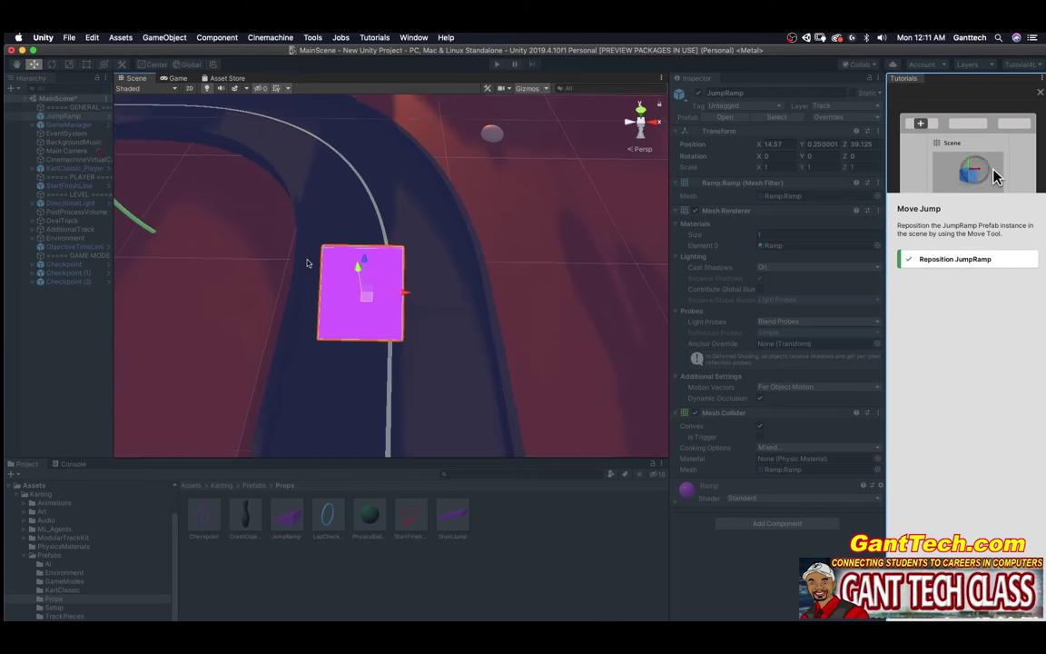
left_click_drag(360, 264, 361, 341)
left_click_drag(402, 405, 437, 397)
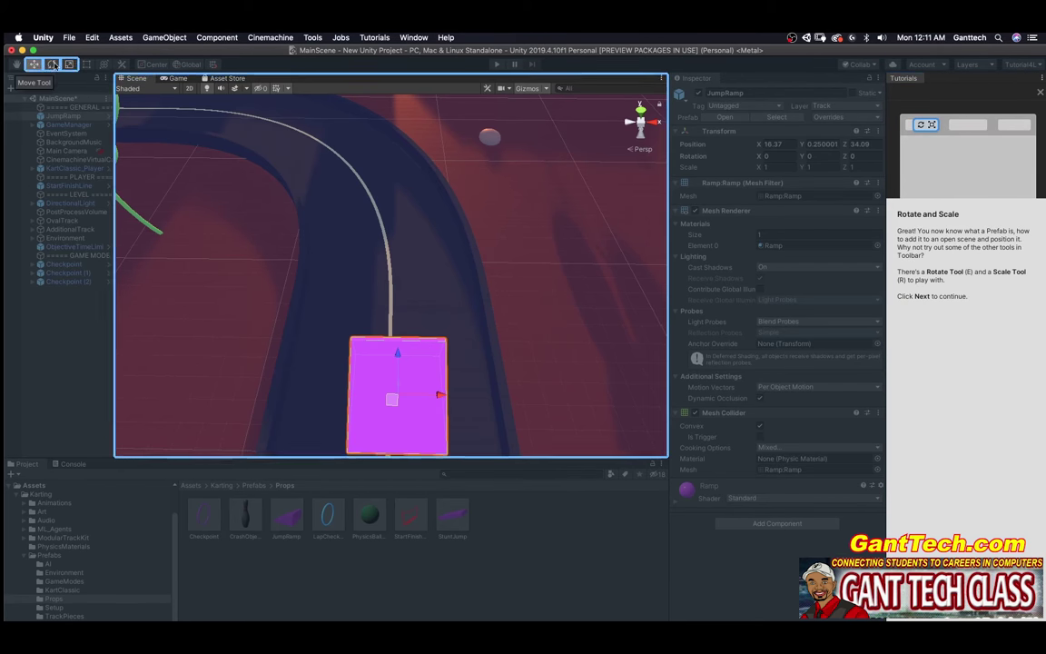
Rotate the JumpRamp slightly about its vertical axis with the Rotate Tool, to 2.86 degrees in Y.
left_click(52, 64)
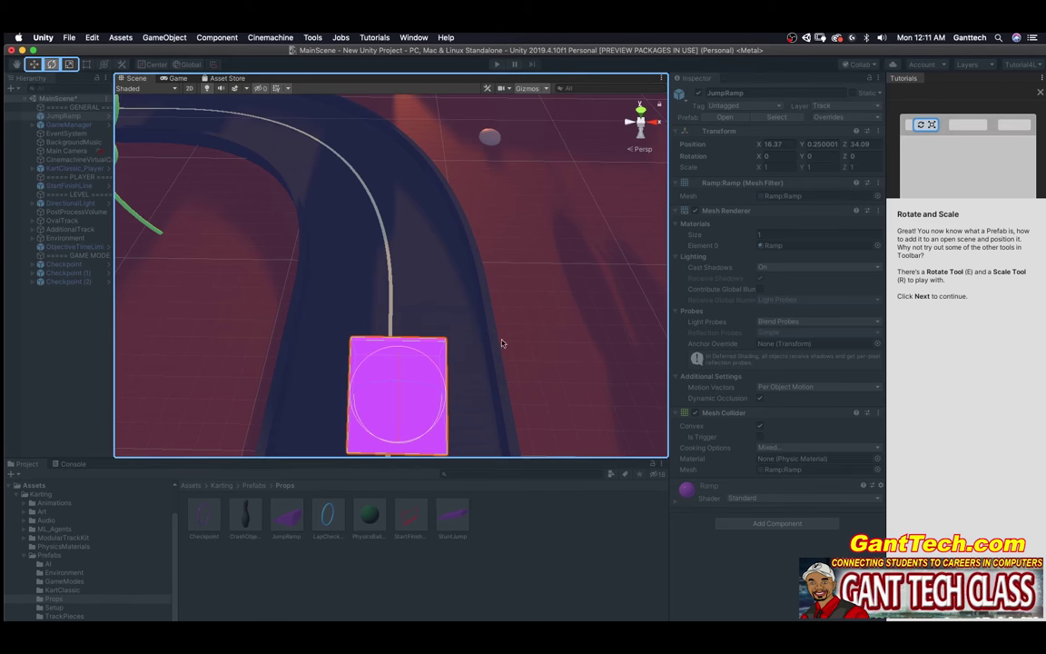
right_click_drag(524, 347, 400, 357)
middle_click_drag(400, 357, 408, 347)
left_click_drag(407, 346, 328, 192, "alt")
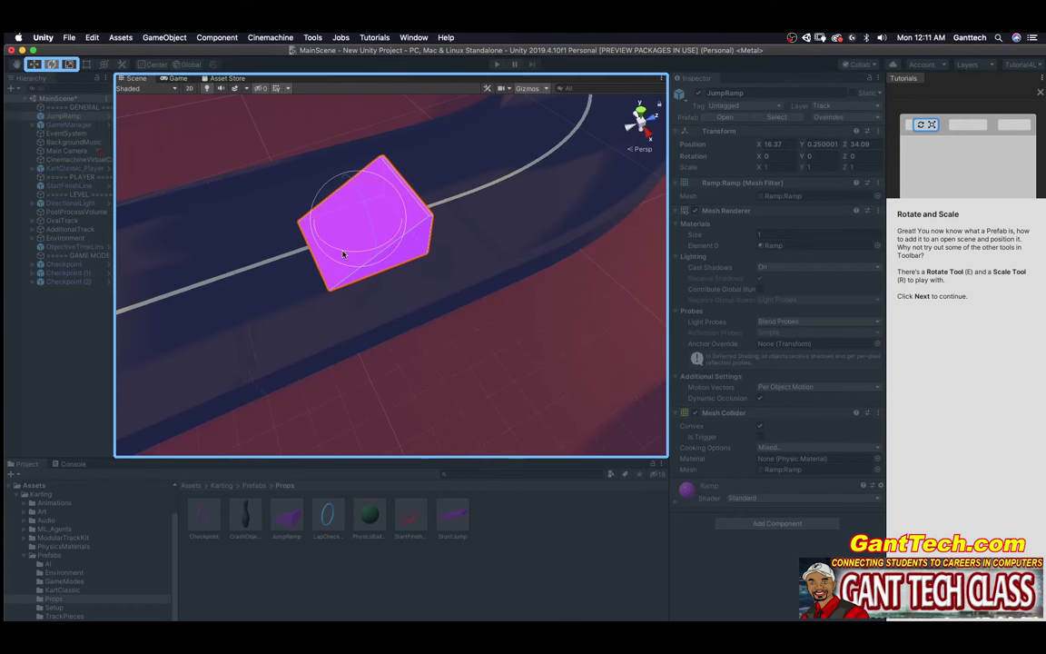
mouse_move(343, 255)
left_mouse_down()
mouse_move(420, 252)
mouse_move(257, 233)
mouse_move(401, 246)
mouse_move(374, 221)
mouse_move(351, 221)
mouse_move(342, 251)
left_mouse_up()
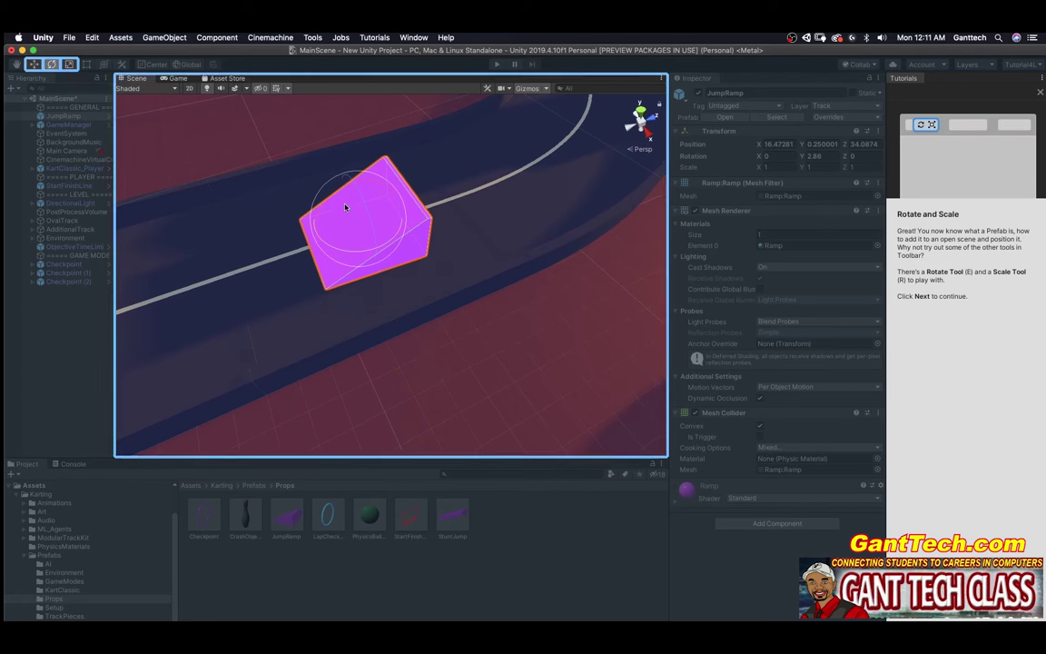
Try rotating the JumpRamp further with the Rotate Tool and undo each of these extra rotations.
scroll(301, 223, "up", 5)
scroll(302, 220, "down", 1)
middle_click_drag(306, 217, 404, 283)
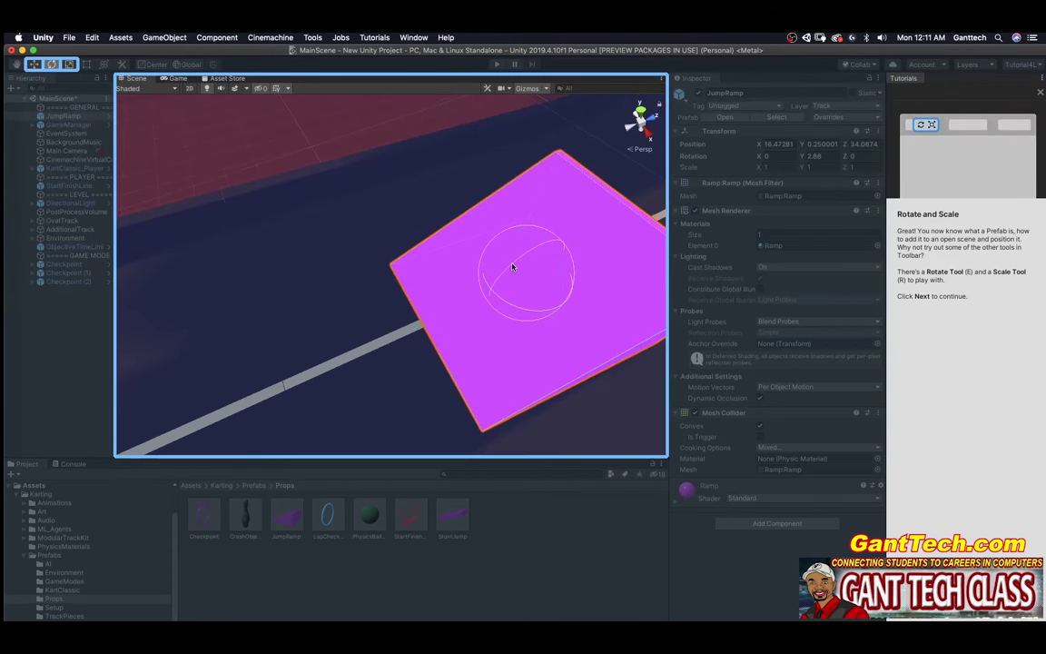
left_click_drag(513, 266, 613, 223)
key("super+z")
key("super+z")
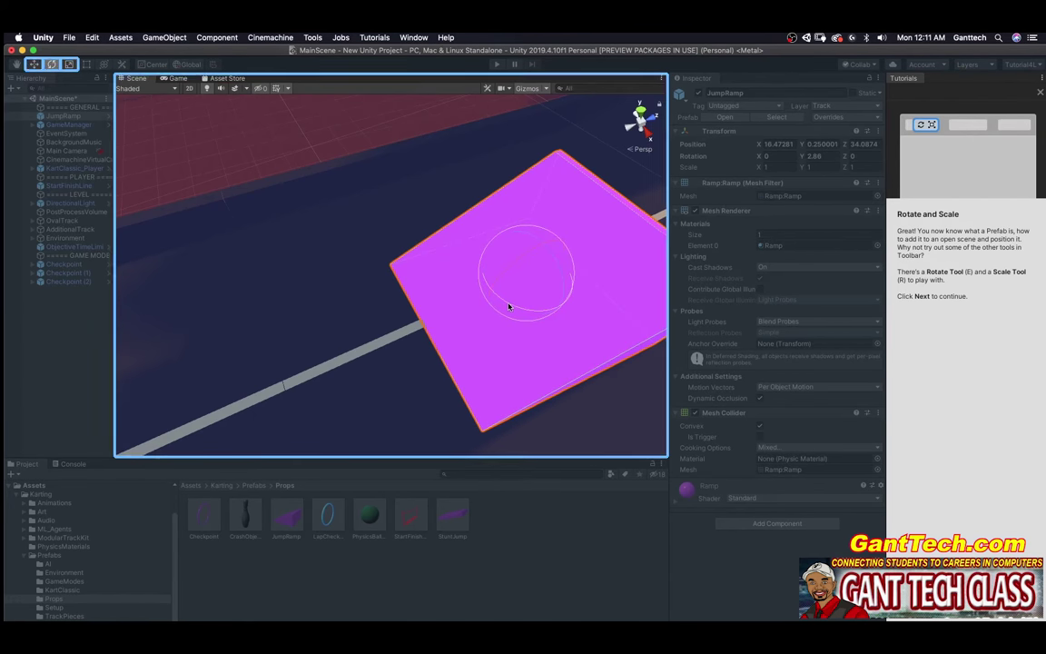
left_click_drag(507, 306, 635, 310)
key("super+z")
left_click_drag(561, 277, 509, 227)
key("super+z")
Advance to the tutorial's jump test and playtest a full lap, driving through all checkpoints and back across the finish line.
left_click(1017, 611)
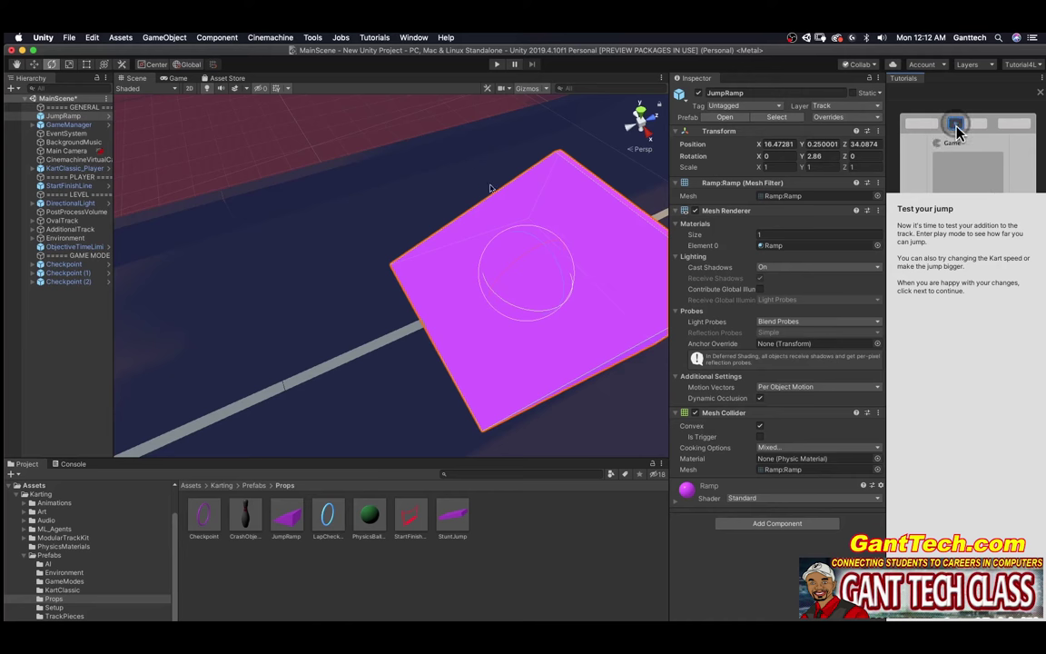
left_click(495, 65)
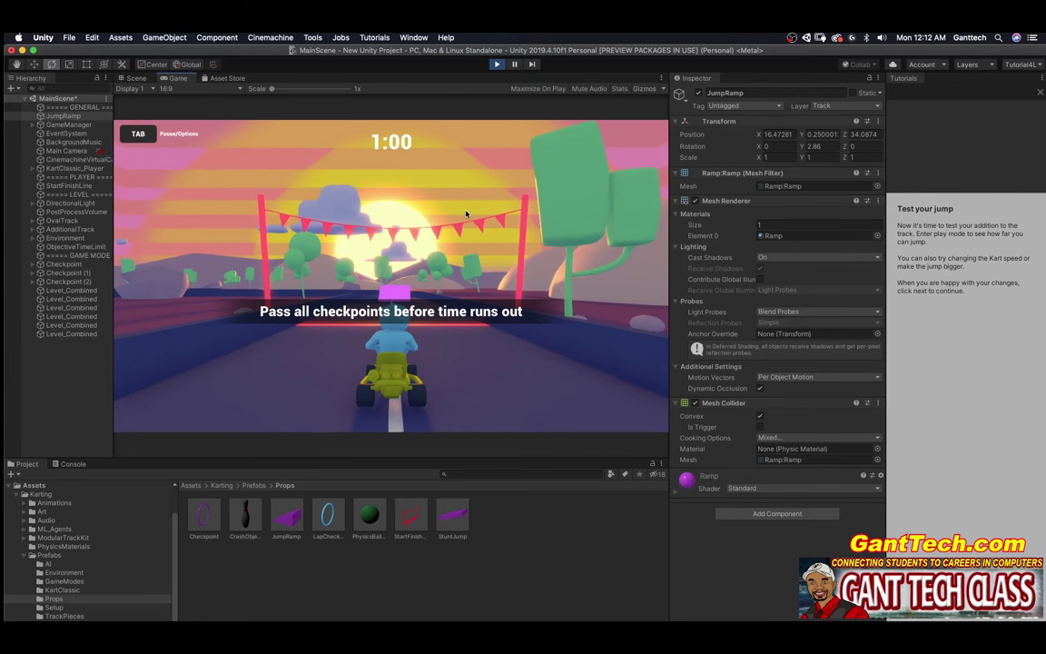
key("Up")
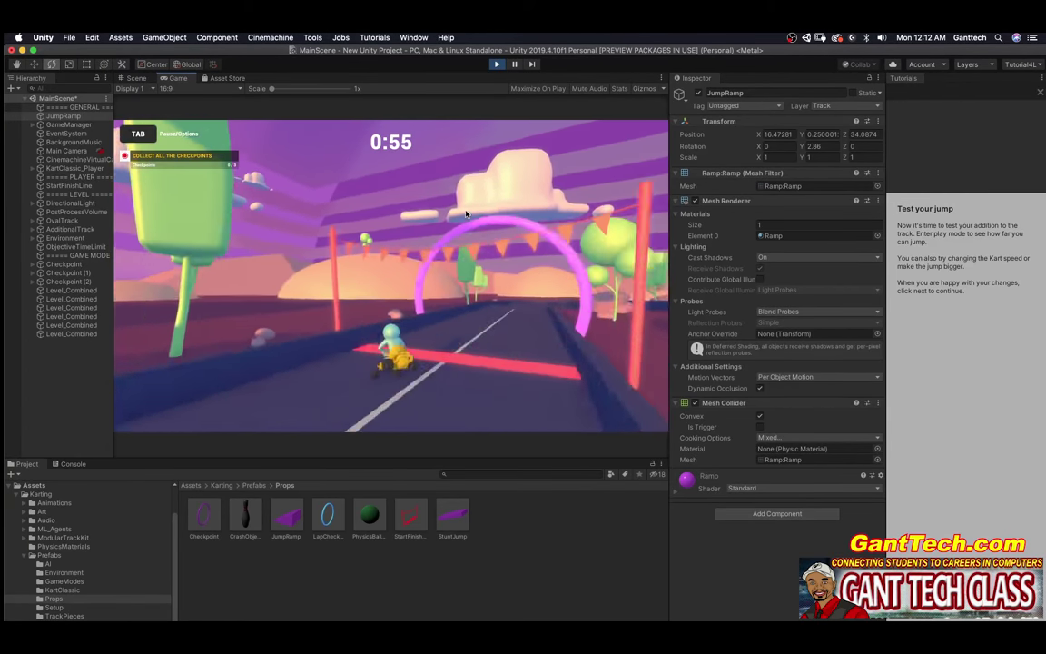
key("Right")
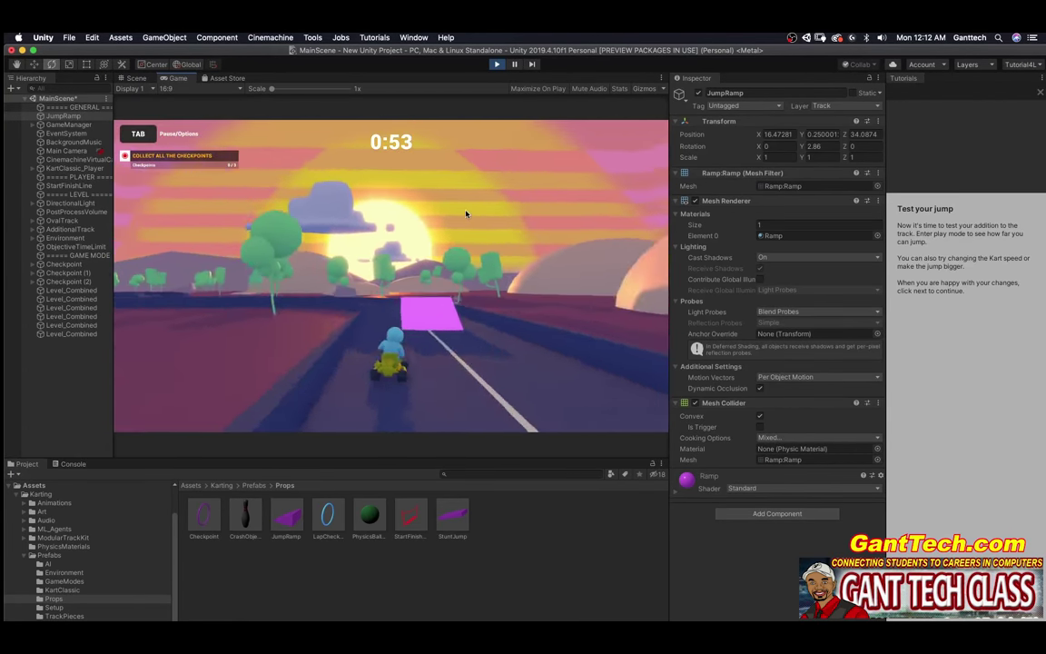
key("Left")
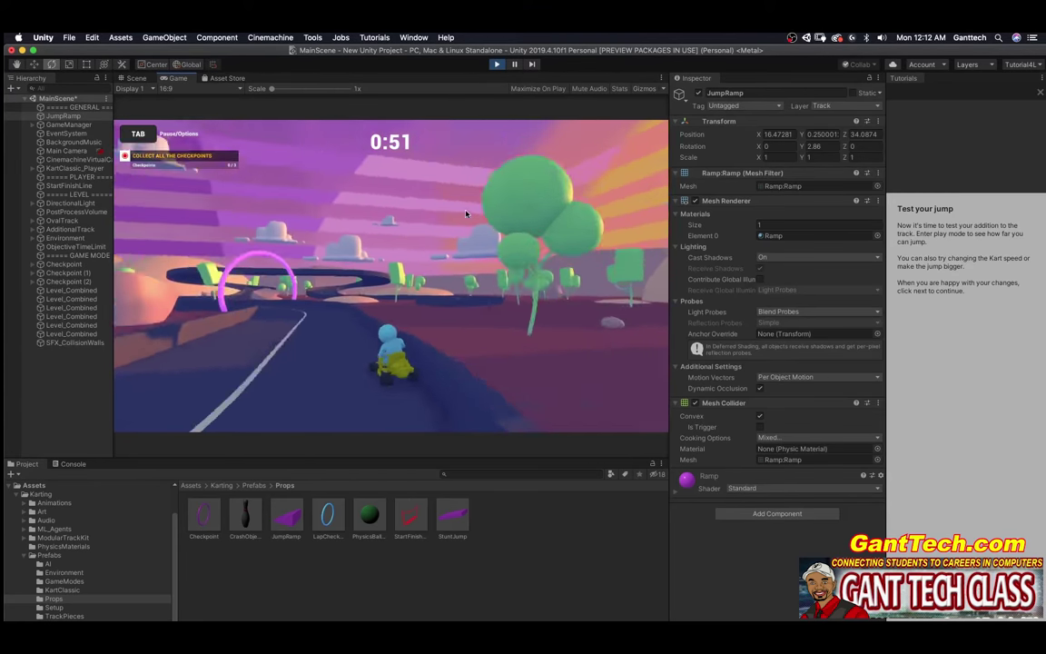
key("Left")
key("Right")
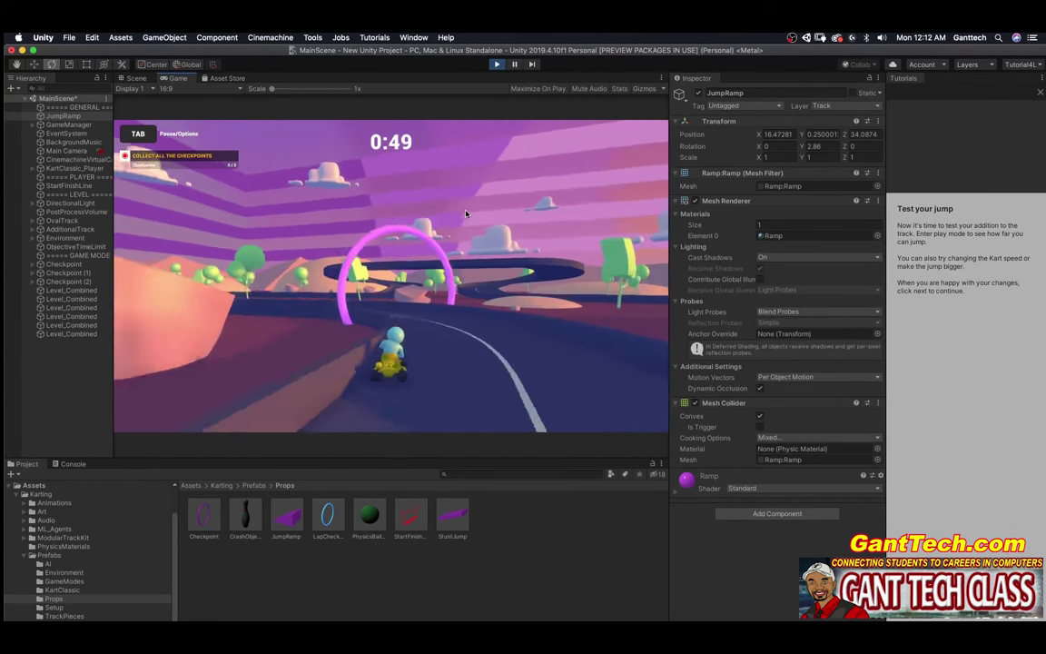
key("Left")
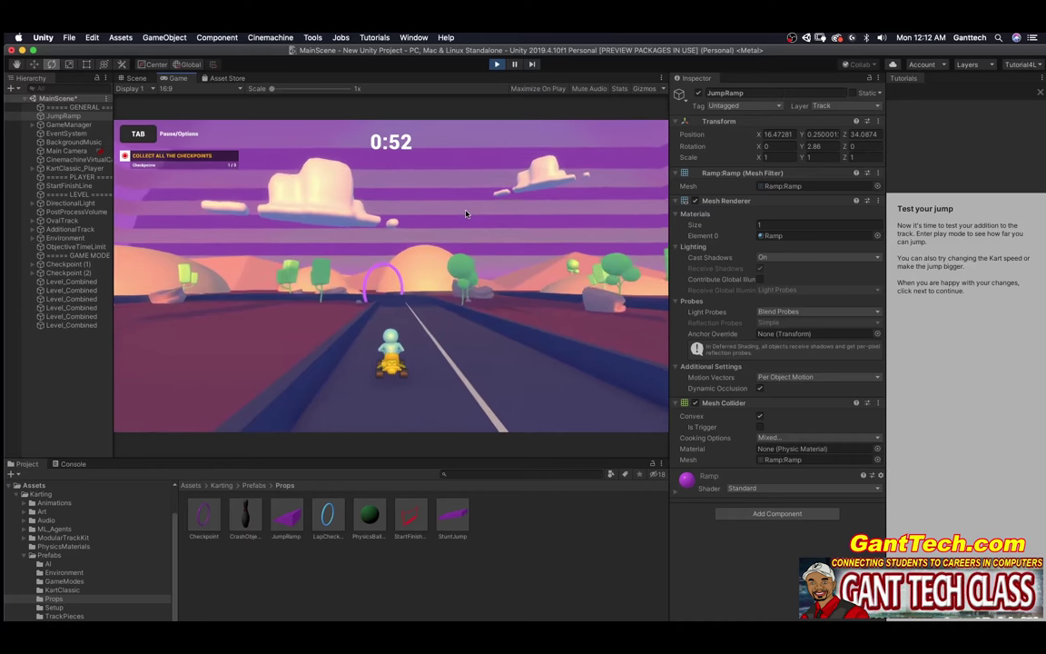
key("Left")
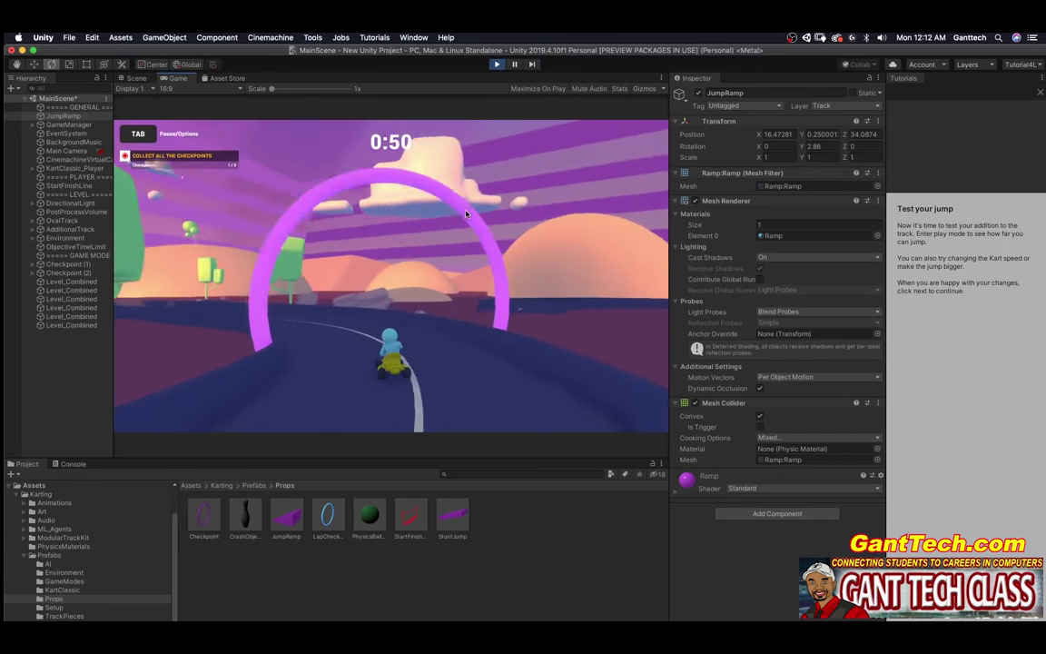
key("Left")
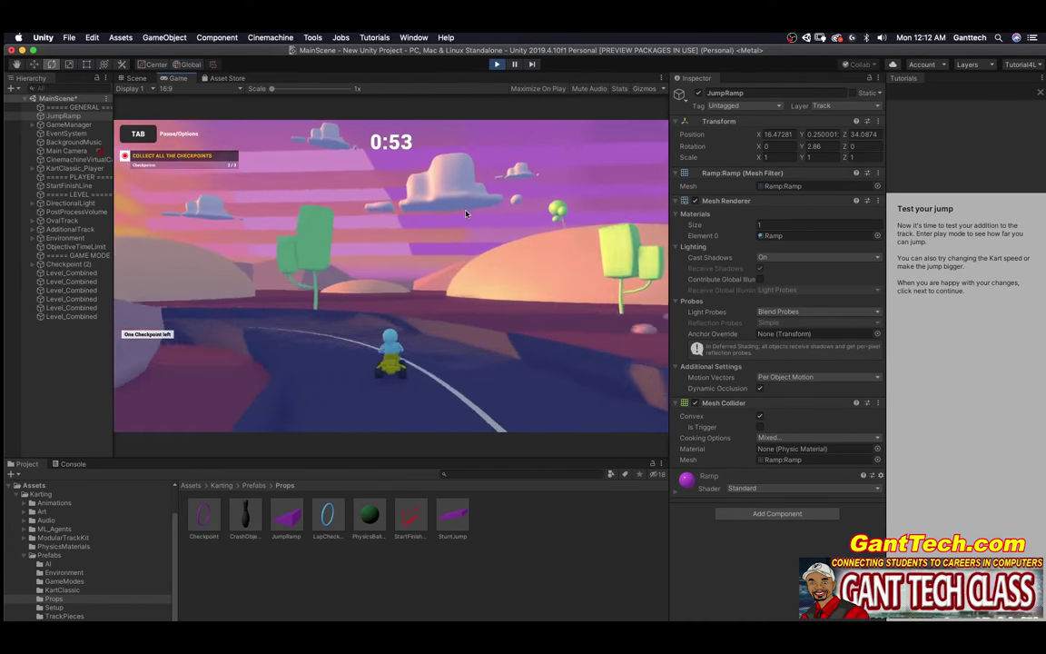
key("Left")
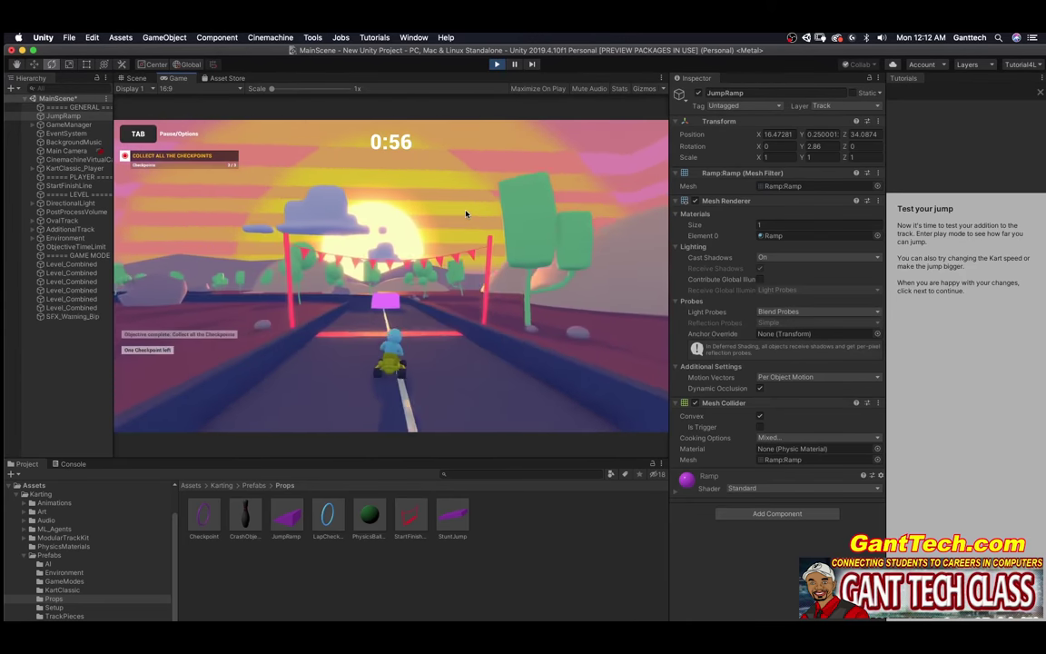
key("Up")
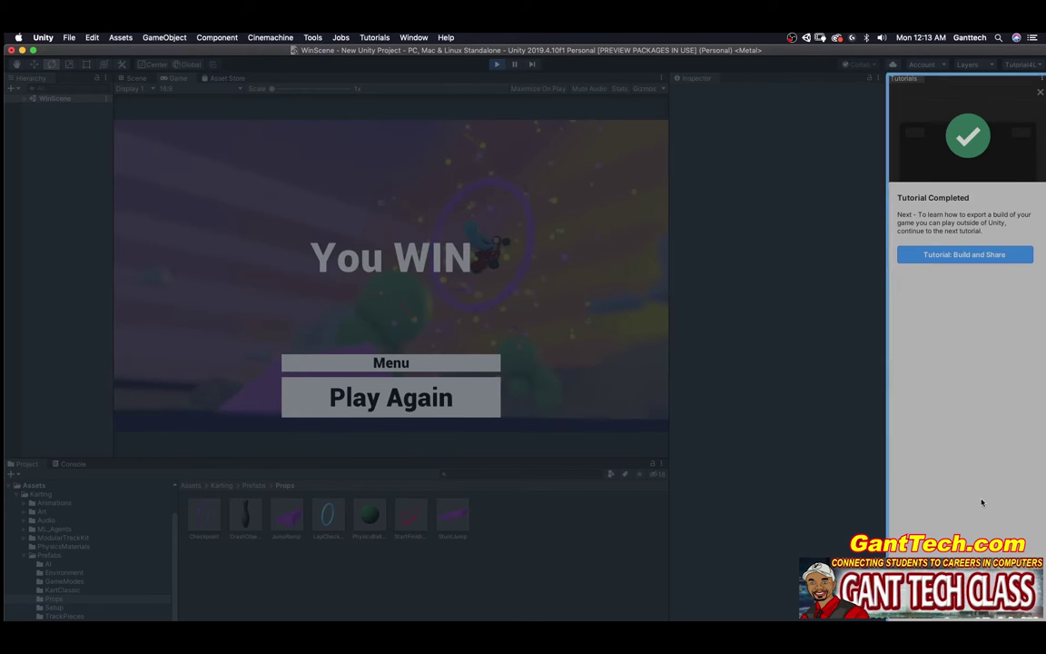
Open and start the Build and Share tutorial, saving the modified MainScene.
left_click(963, 256)
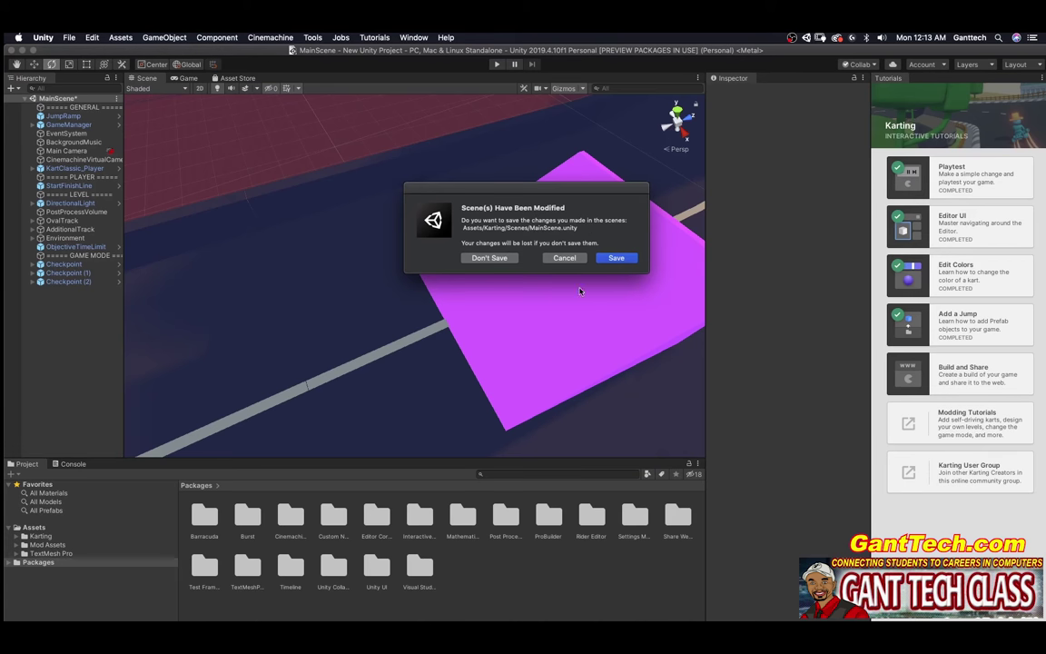
left_click(615, 258)
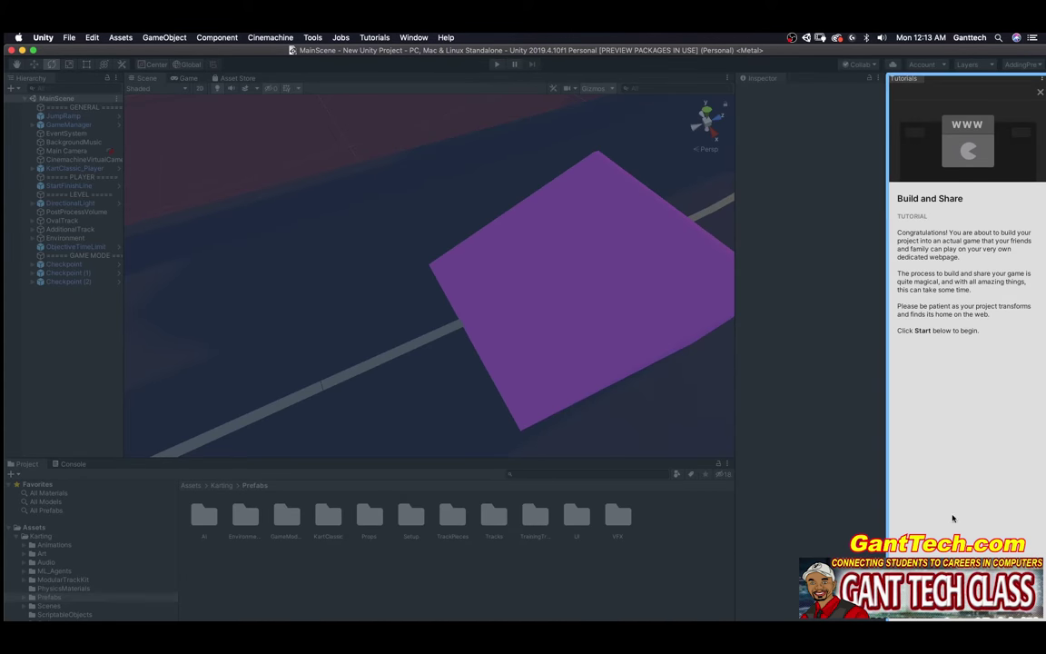
left_click(1010, 610)
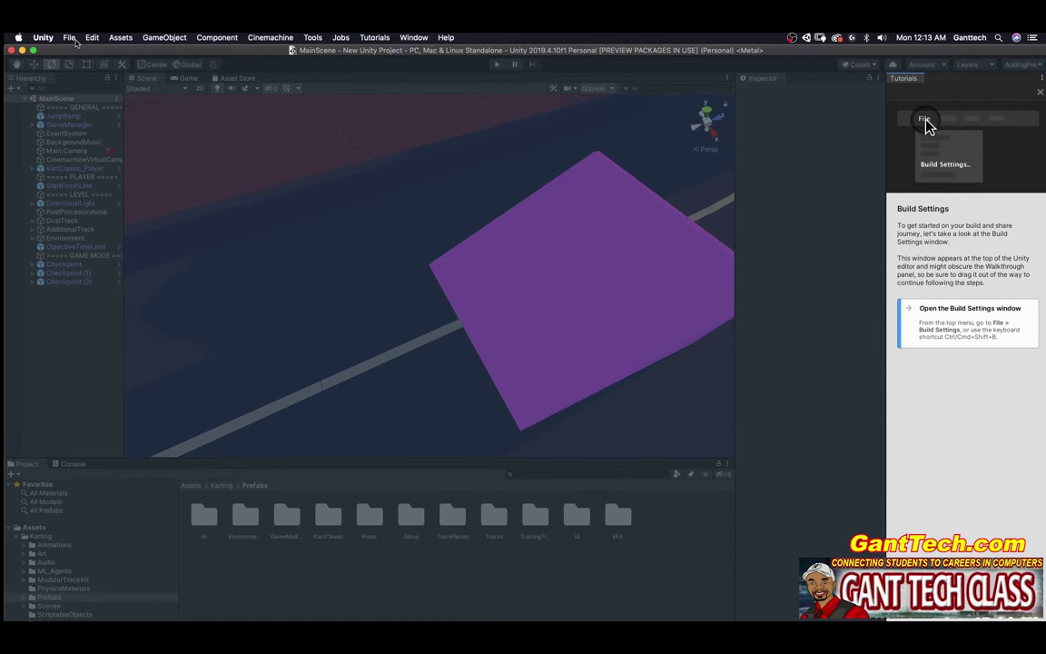
Open the Build Settings window and select WebGL as the platform.
left_click(69, 38)
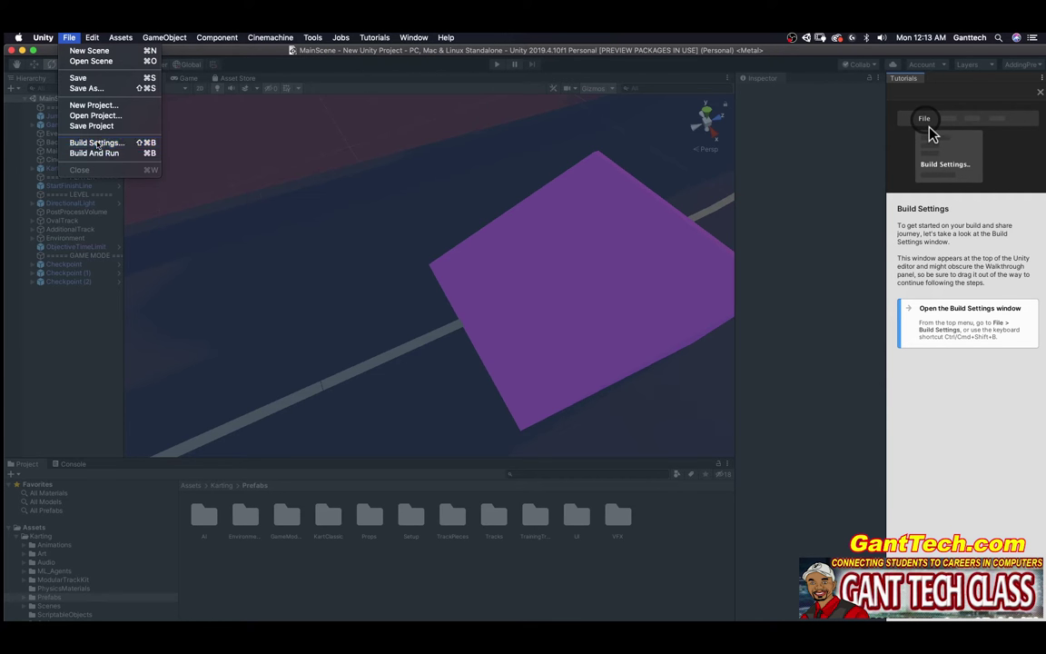
left_click(96, 144)
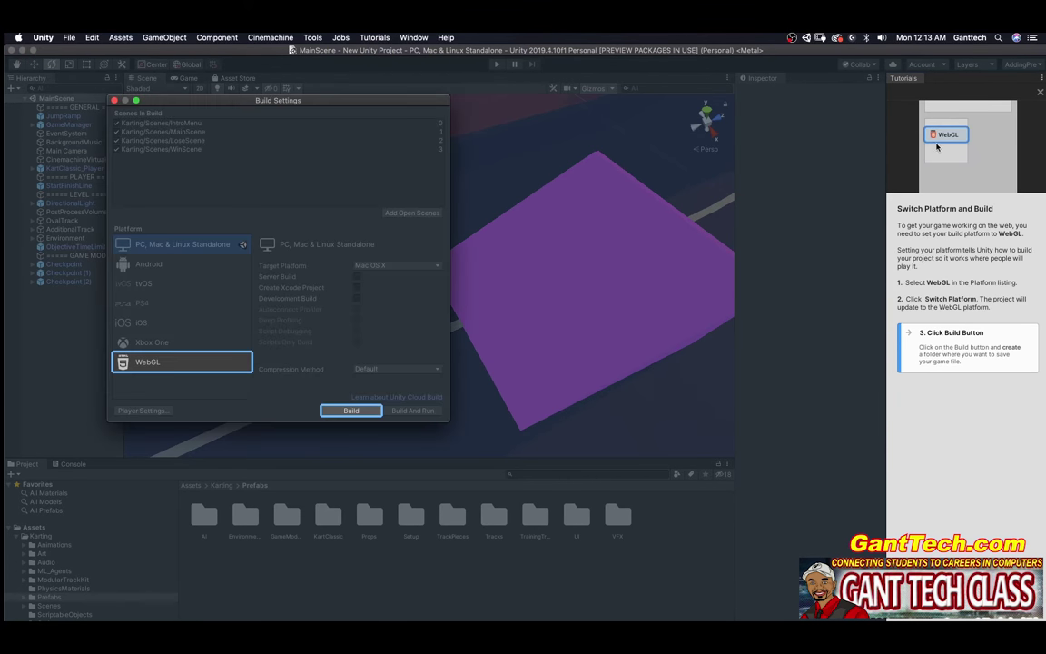
left_click(186, 363)
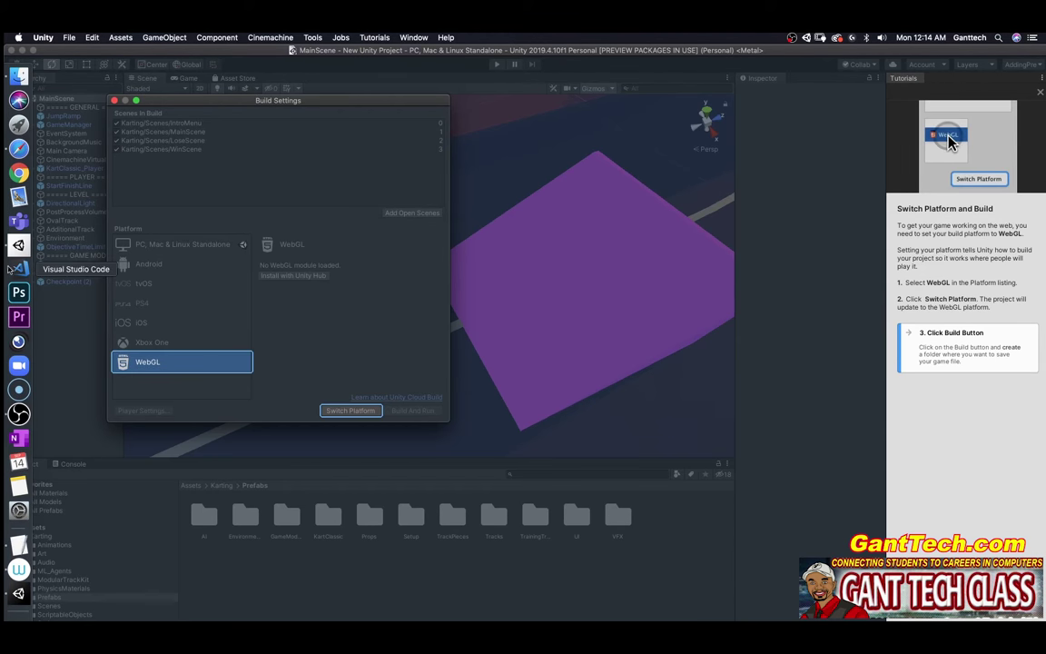
Close Build Settings and switch to Unity Hub, showing its installed editor versions.
left_click(16, 247)
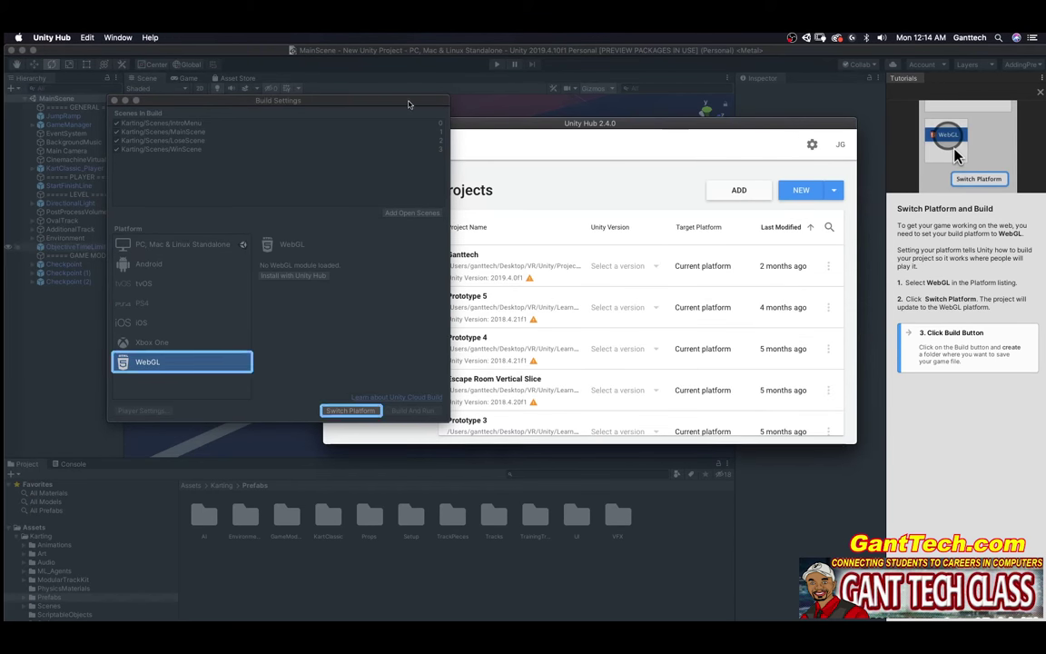
left_click_drag(409, 104, 338, 104)
left_click(43, 102)
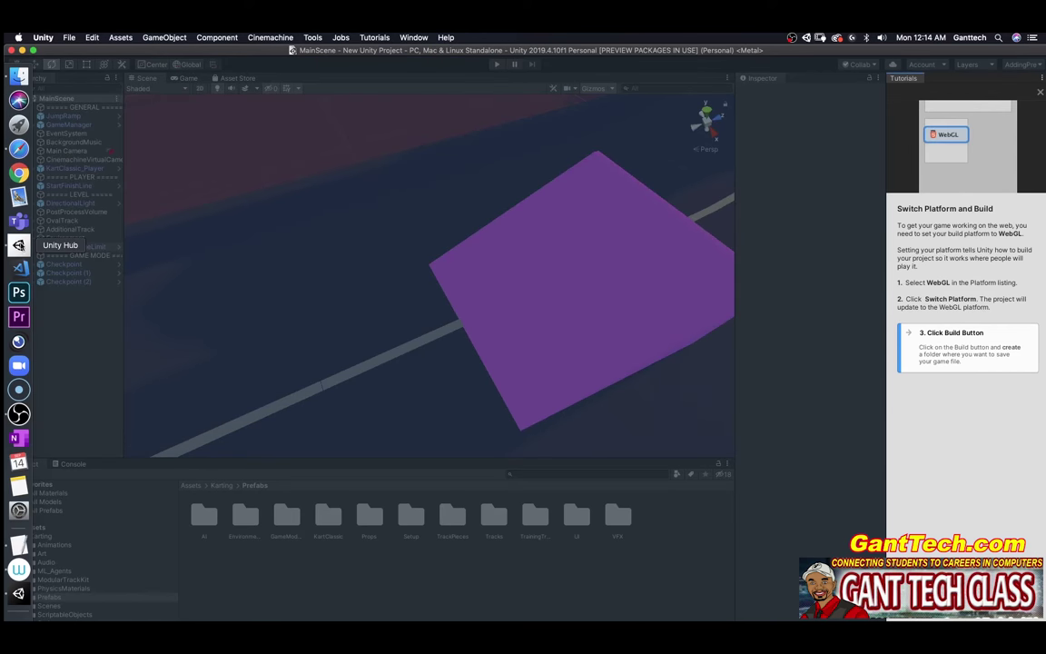
left_click(15, 245)
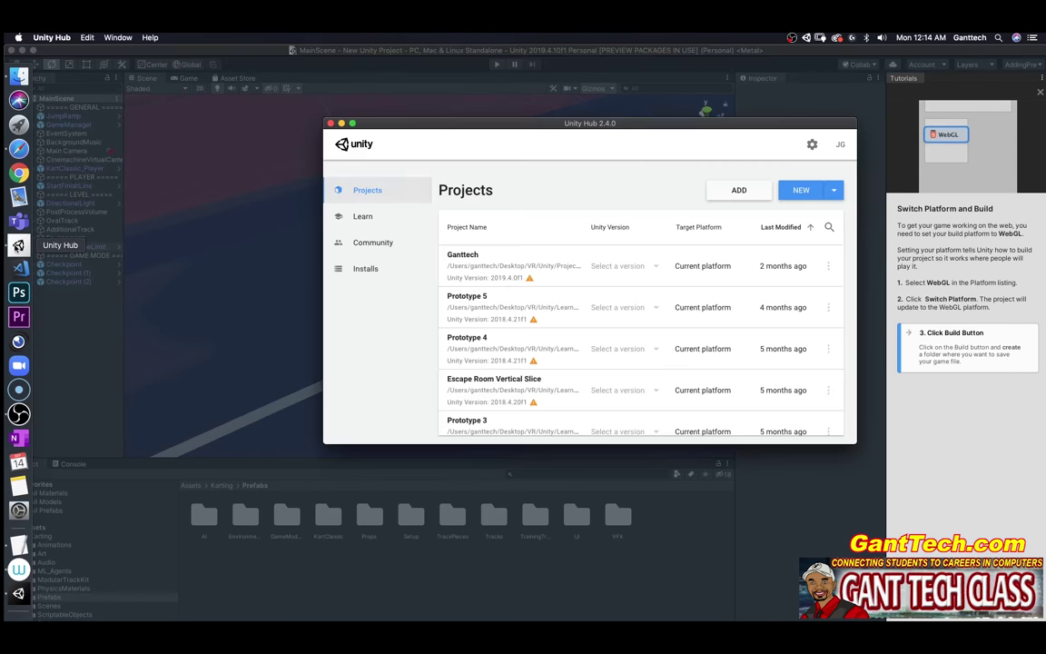
left_click(362, 272)
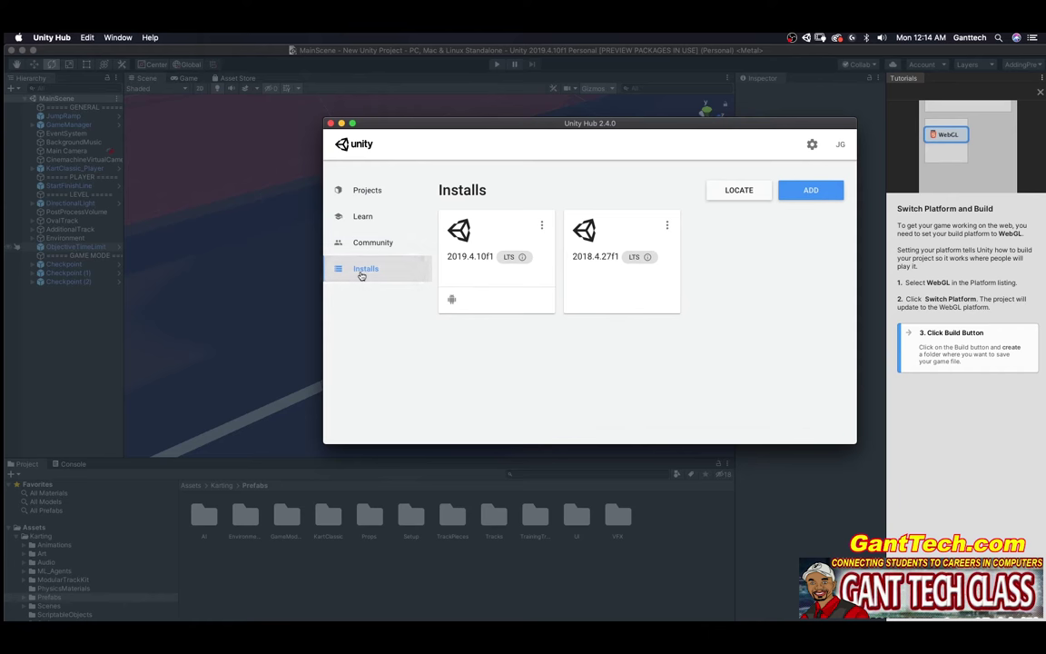
Add the WebGL Build Support module to Unity 2019.4.10f1, keeping Visual Studio for Mac selected and accepting its license terms.
left_click(541, 225)
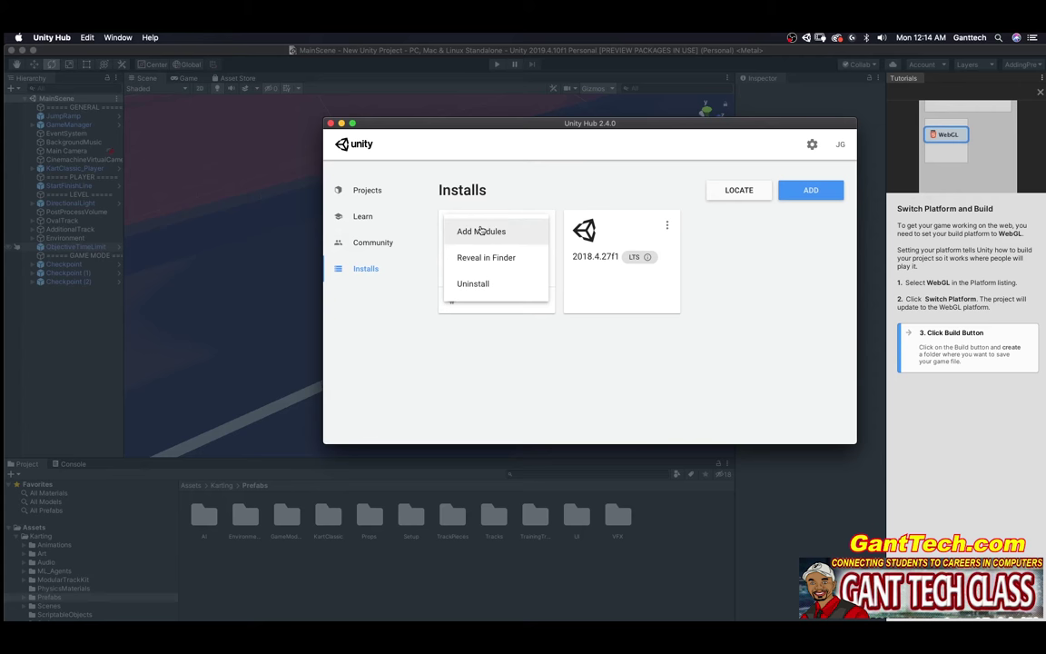
left_click(481, 232)
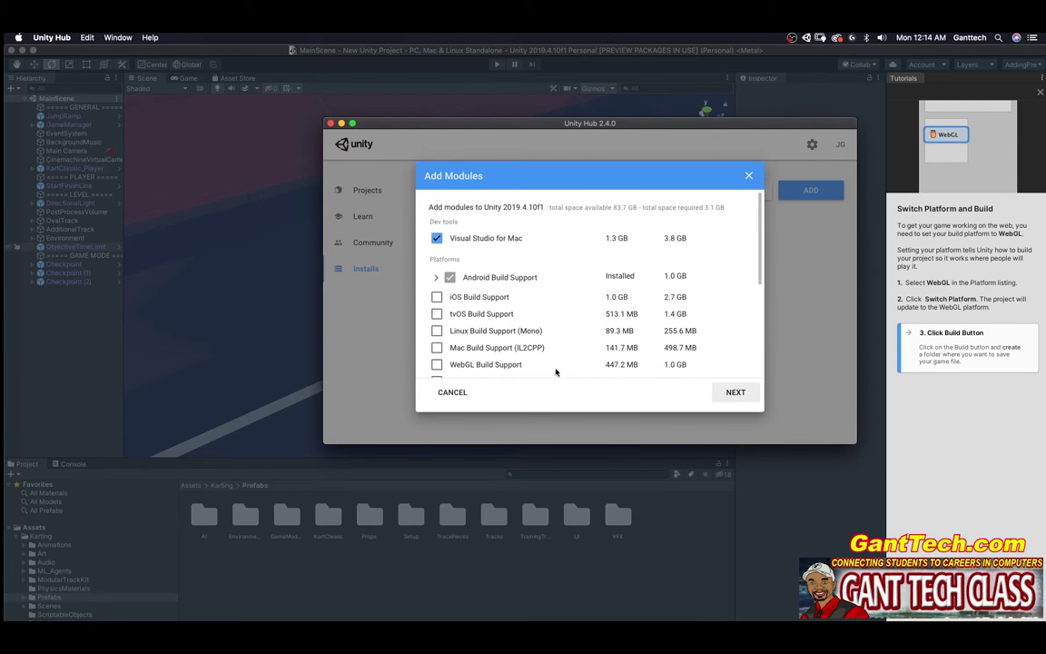
left_click(437, 365)
left_click(736, 391)
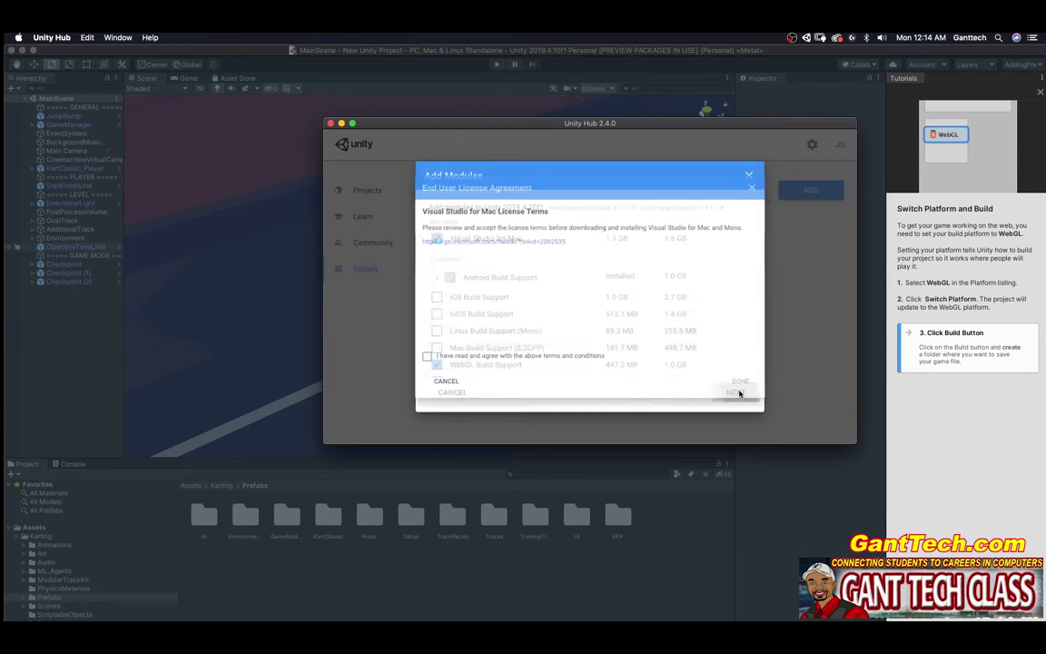
left_click(398, 368)
left_click(765, 397)
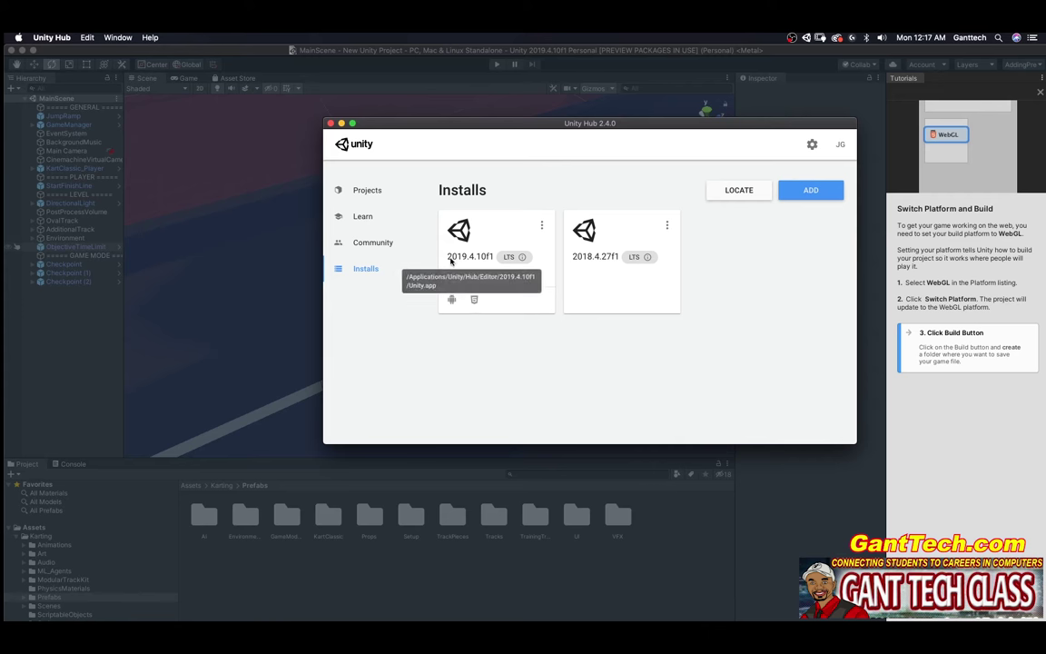
Return to the Unity editor, reopen Build Settings and switch the build platform to WebGL.
left_click(315, 145)
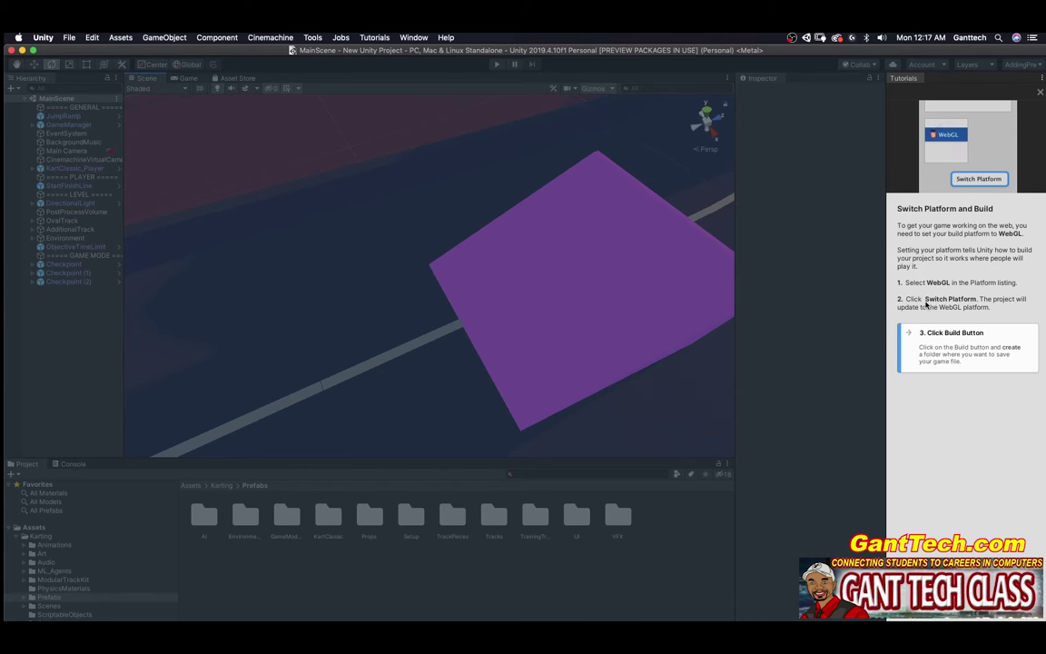
left_click(70, 38)
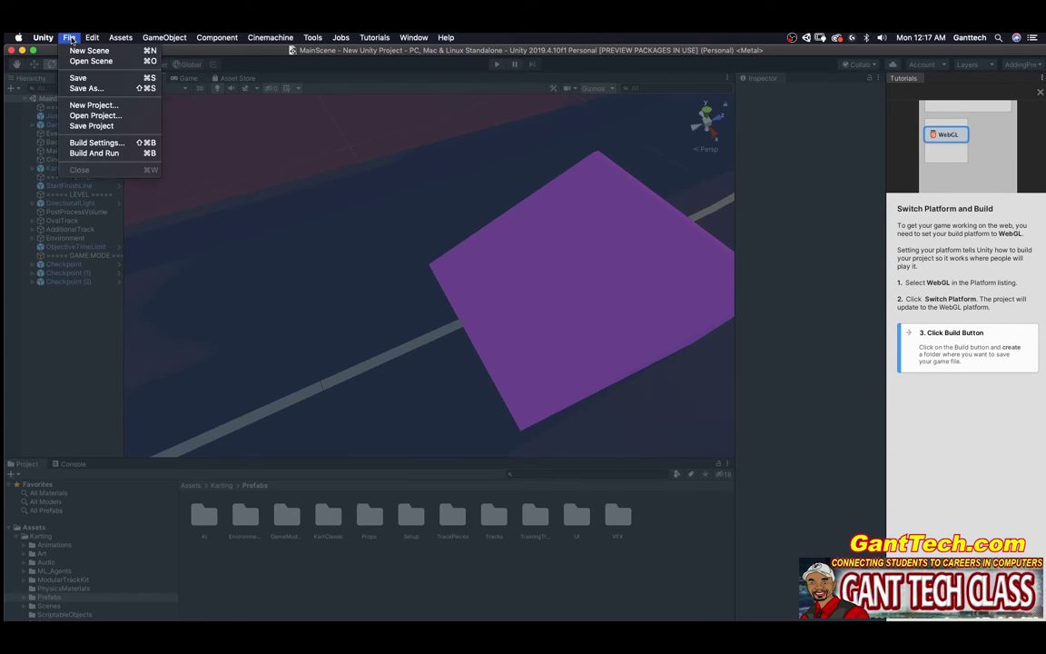
left_click(91, 143)
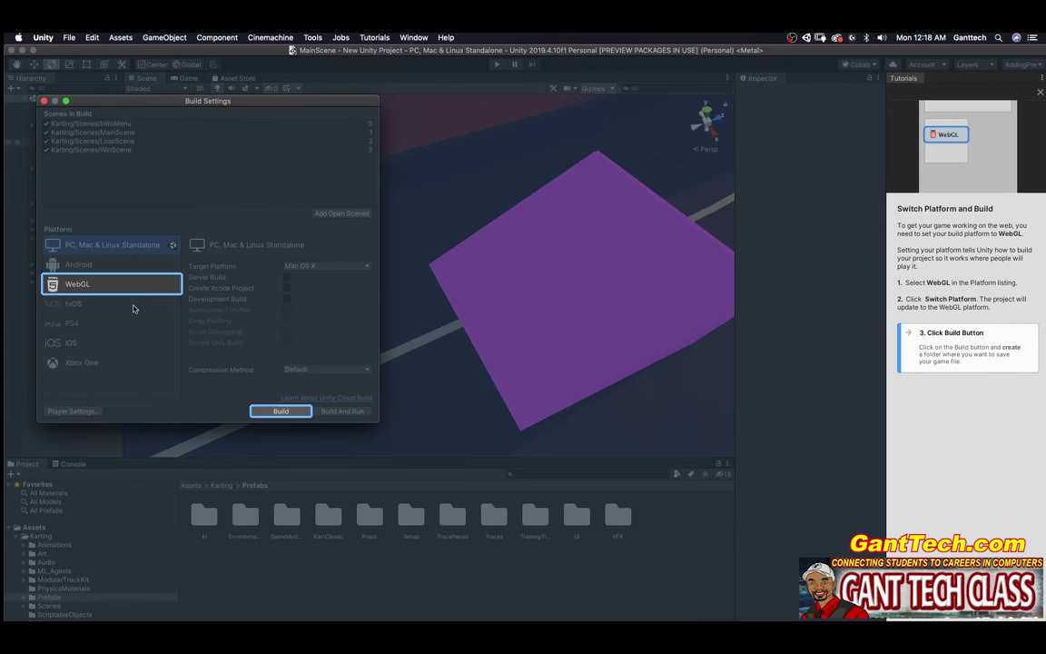
left_click(77, 285)
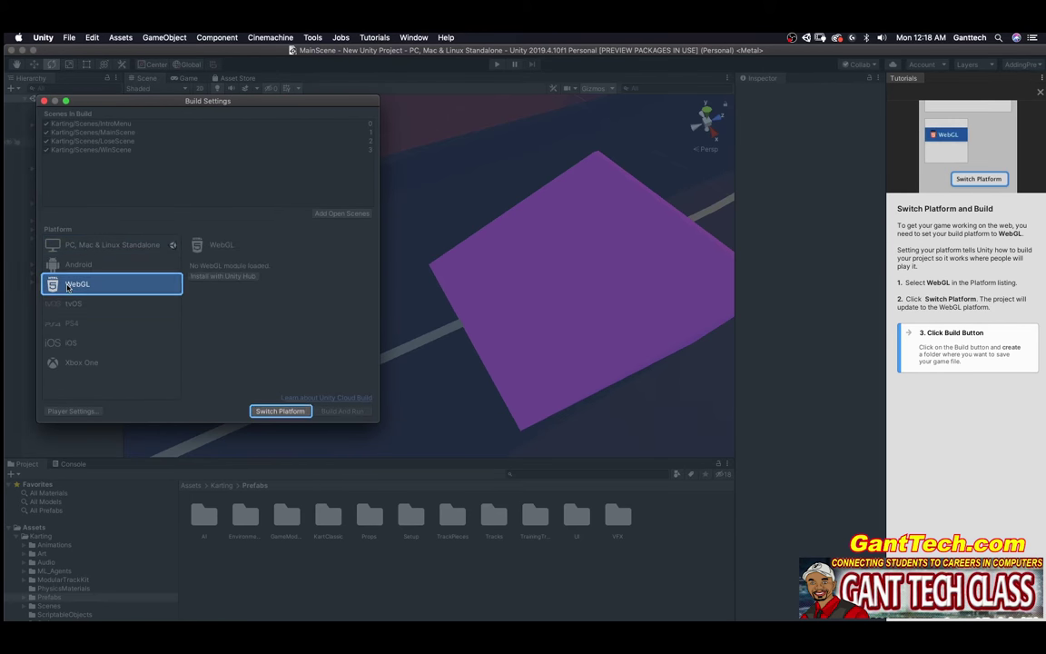
left_click(282, 412)
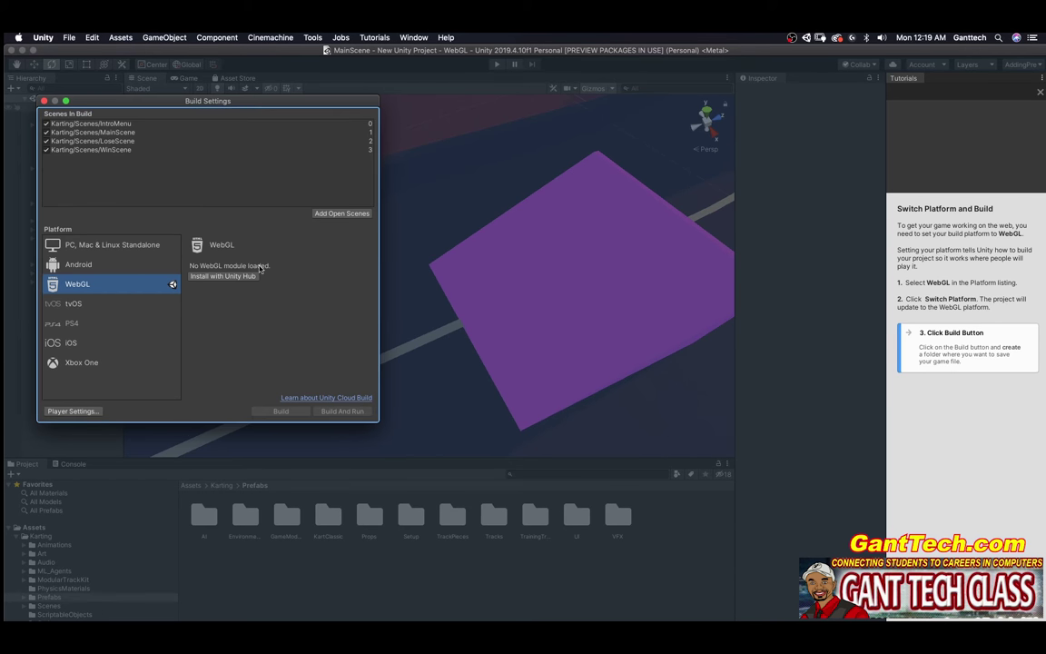
Close Build Settings and save both the scene and the project.
left_click(44, 101)
left_click(69, 38)
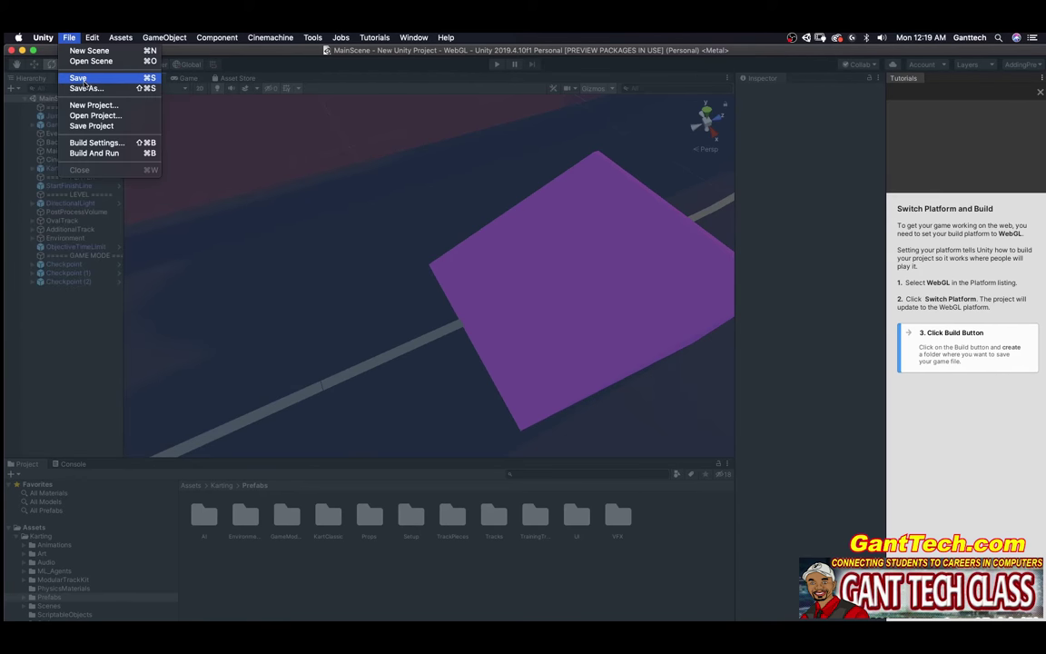
left_click(80, 79)
left_click(69, 37)
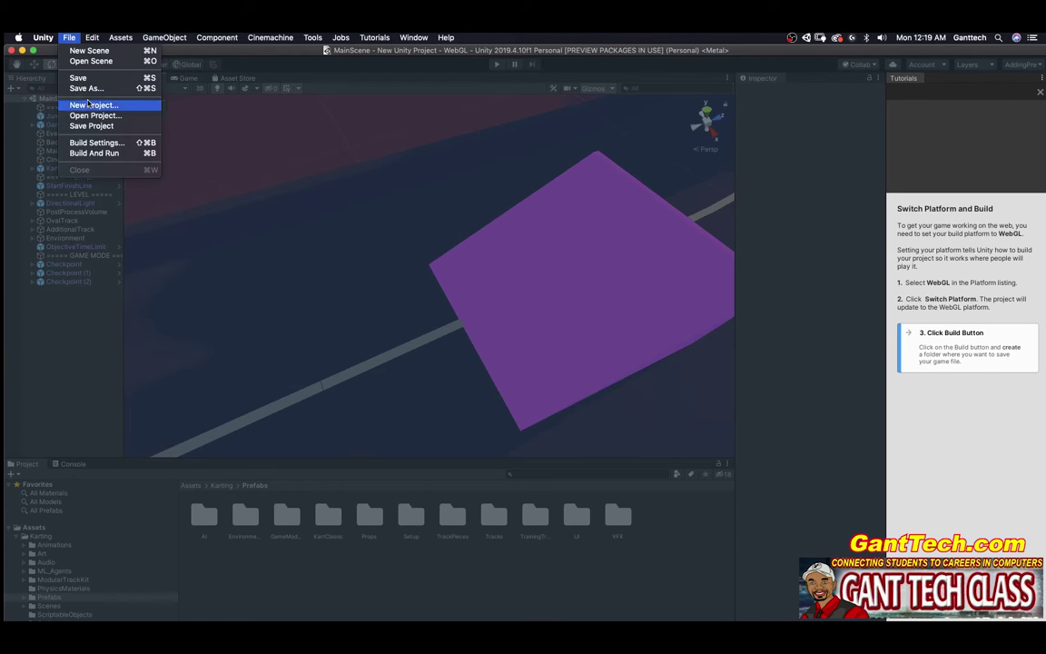
left_click(95, 126)
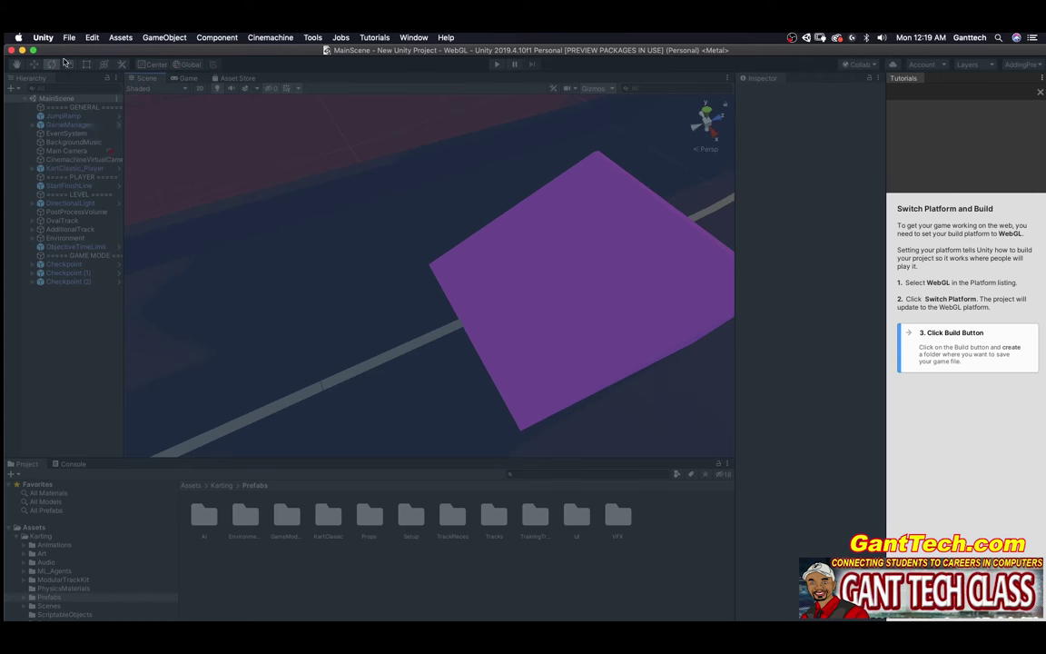
Quit the Unity editor, choosing to keep the project and saving it as "1st Karting Game" in the Projects folder.
left_click(42, 37)
left_click(73, 160)
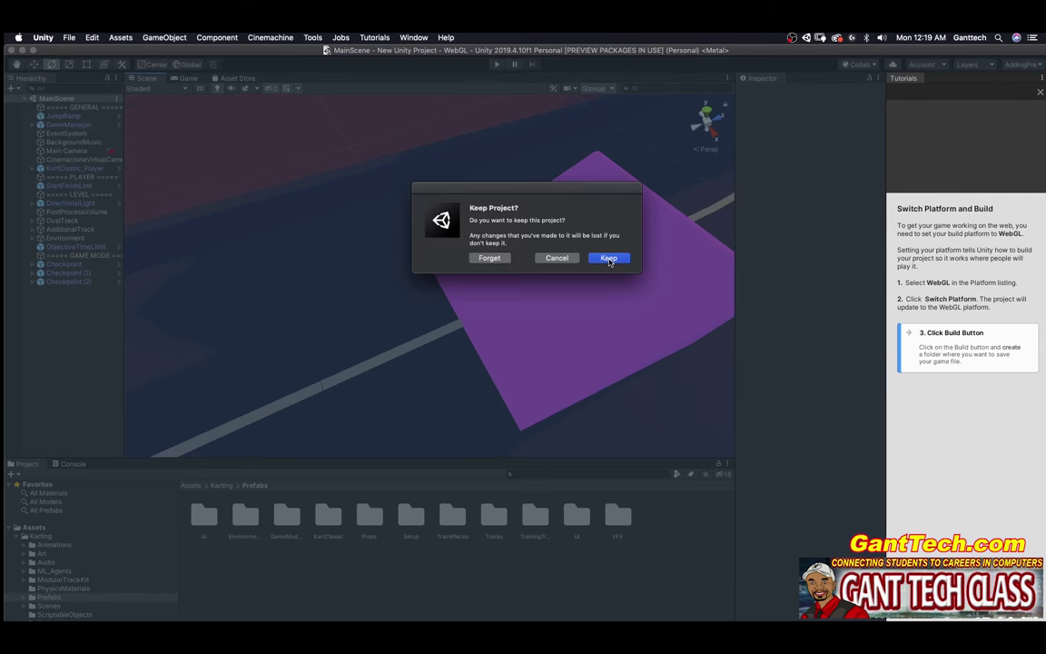
left_click(607, 260)
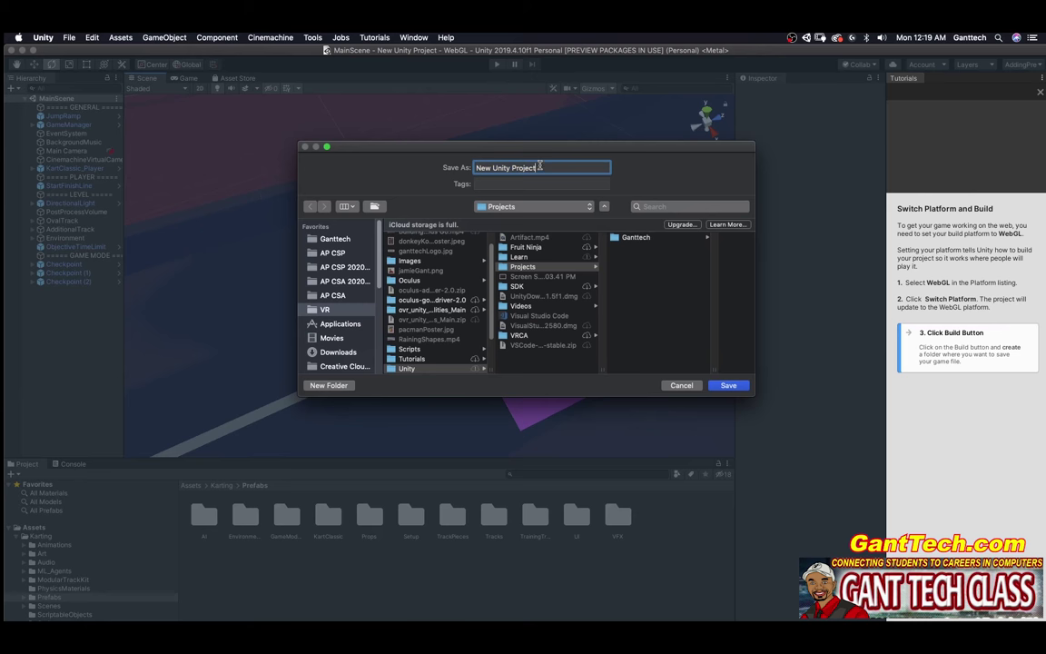
type("1st")
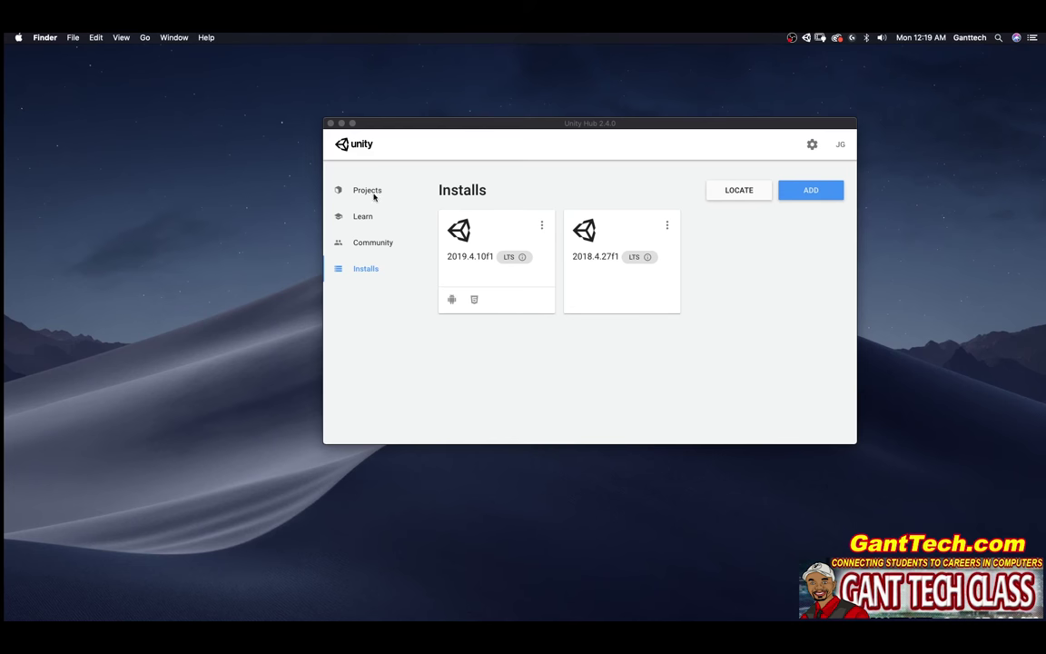
In Unity Hub, add the "1st Karting Game" folder to the project list and open that project.
left_click(368, 193)
left_click(357, 191)
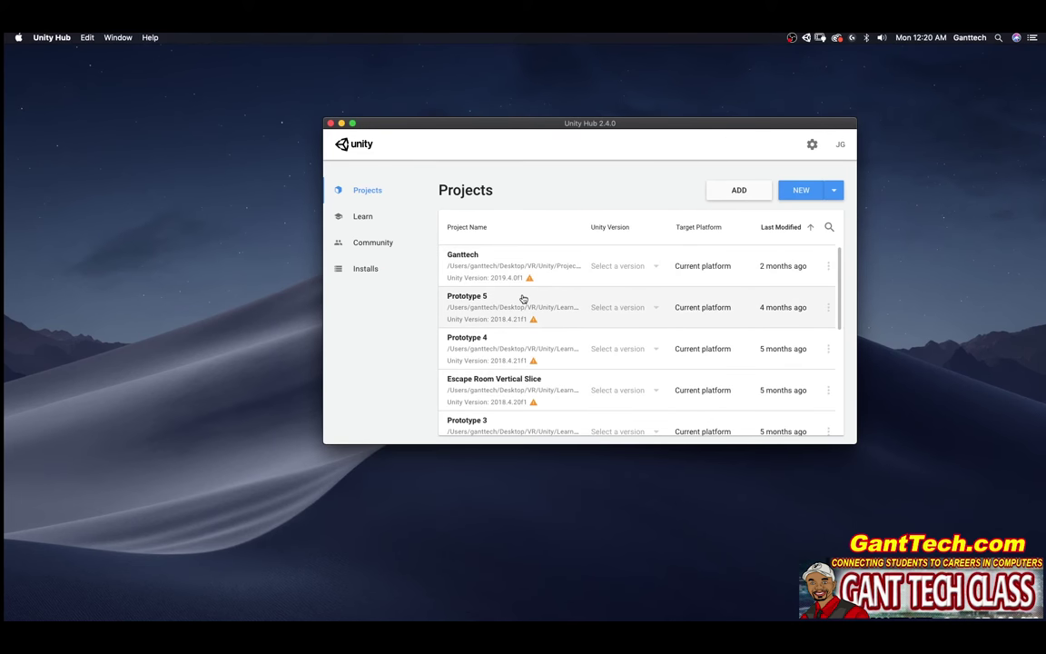
left_click(733, 192)
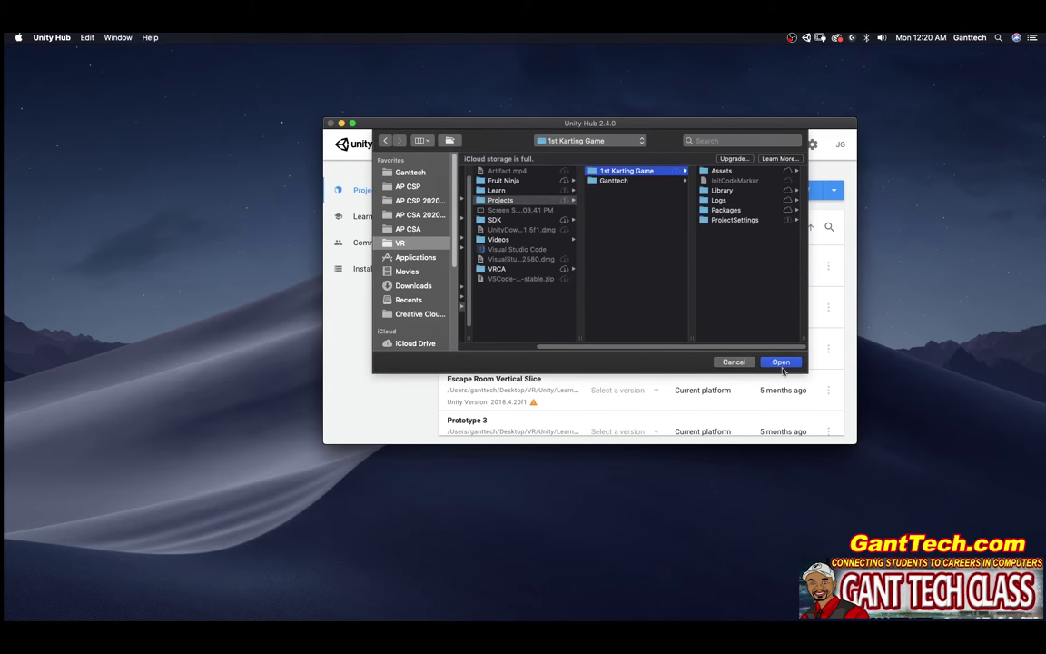
left_click(781, 363)
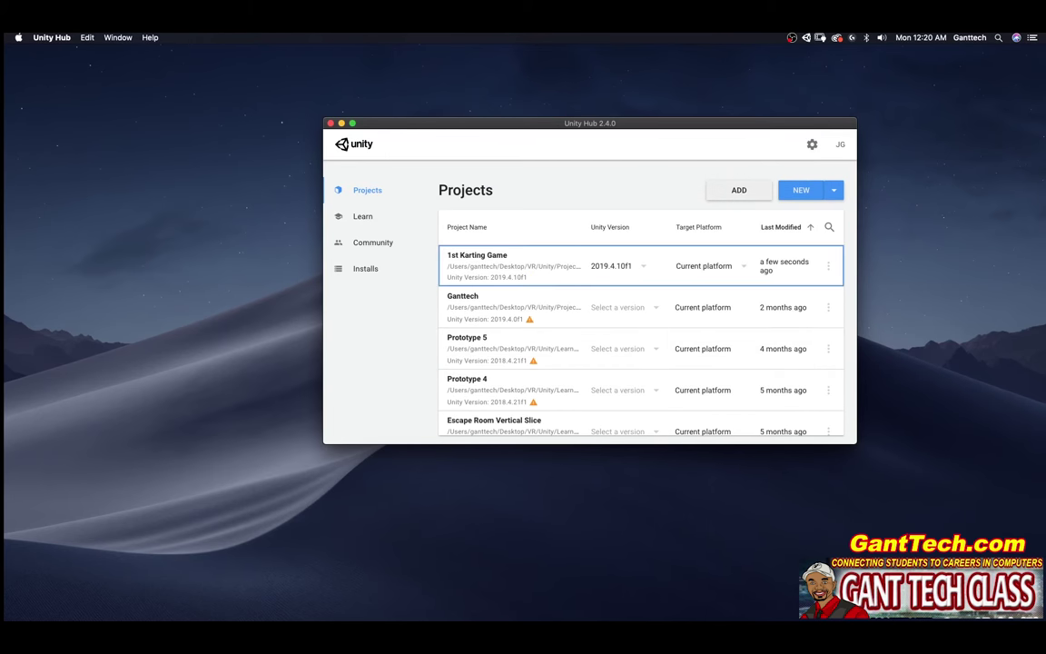
left_click(470, 265)
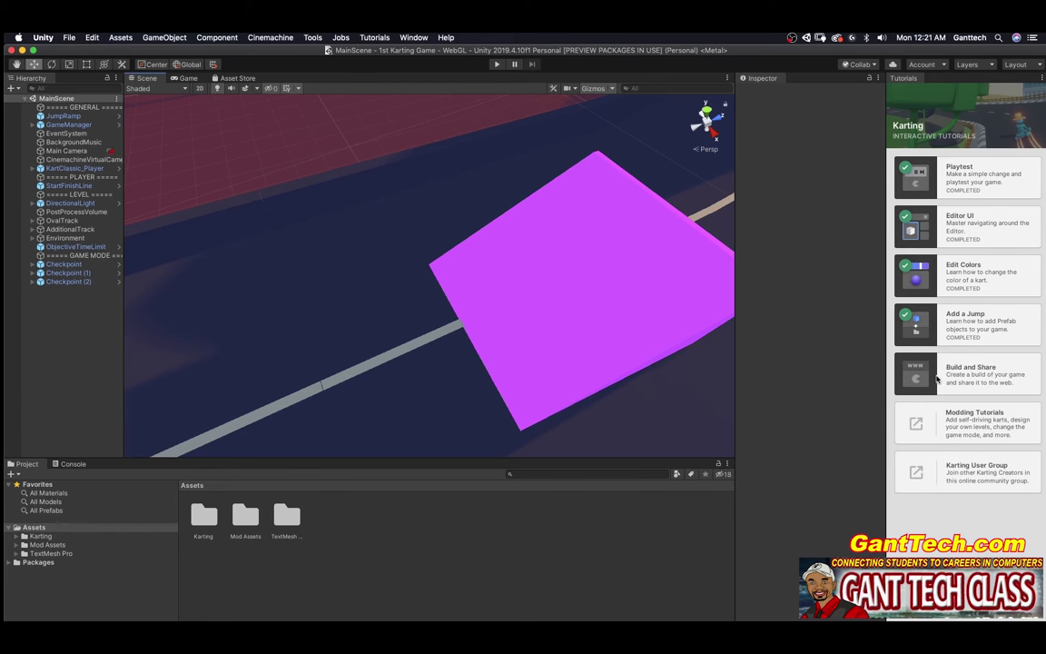
Start the Build and Share tutorial and open the Build Settings window.
left_click(937, 379)
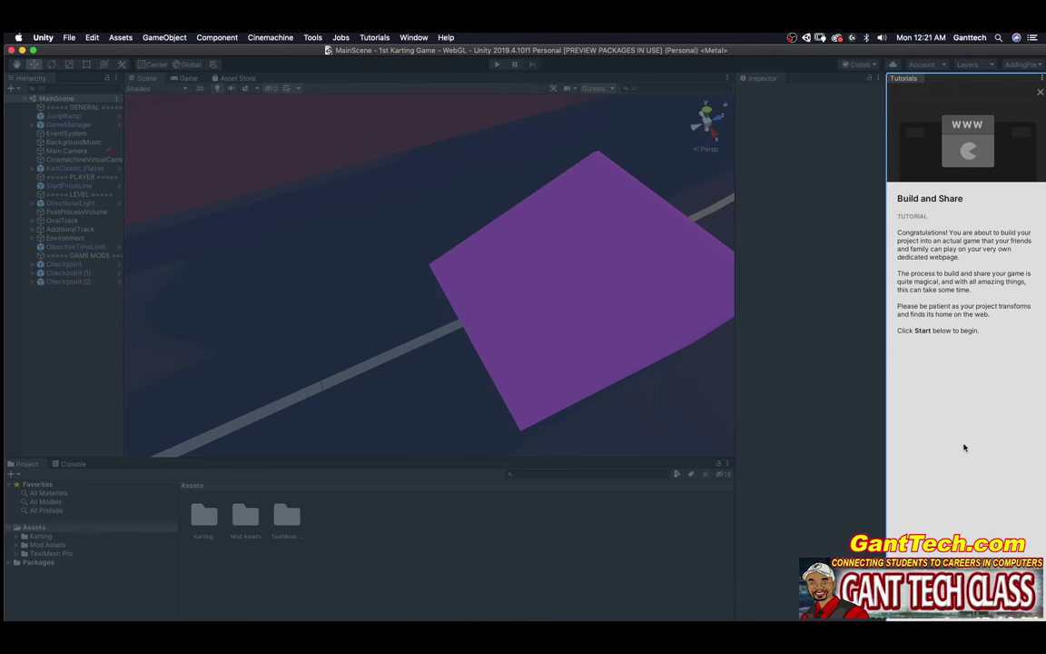
left_click(1006, 610)
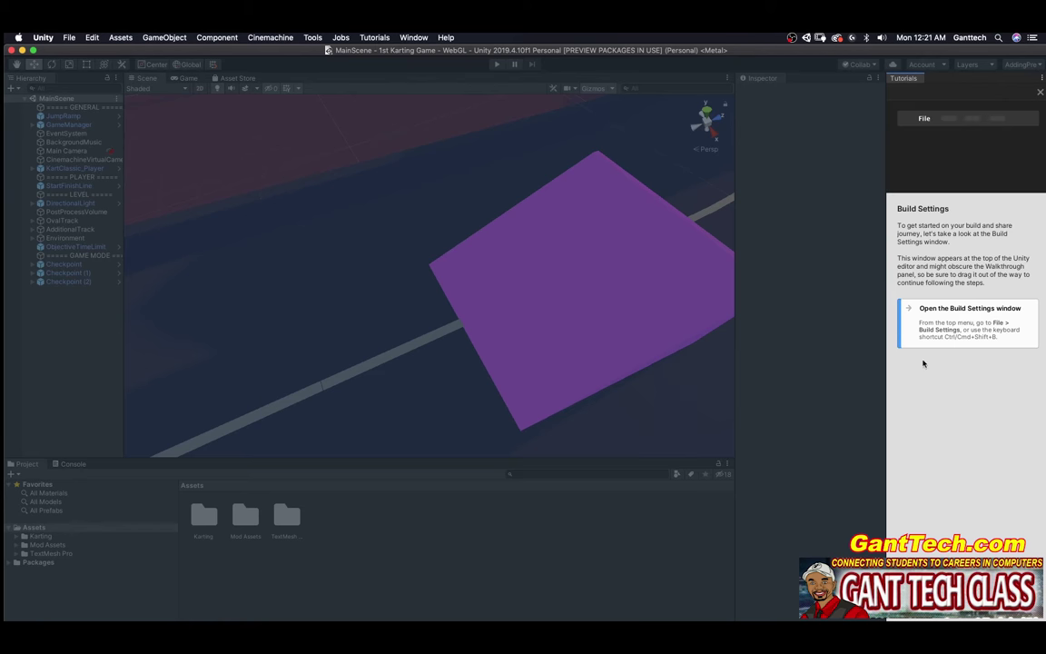
left_click(72, 39)
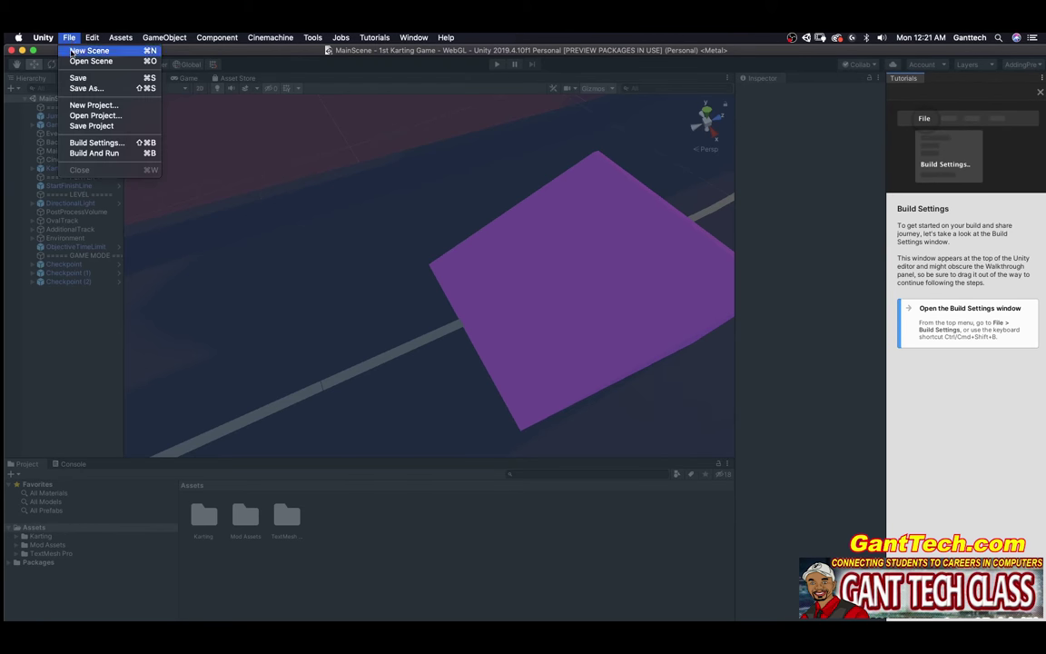
key("super+shift+b")
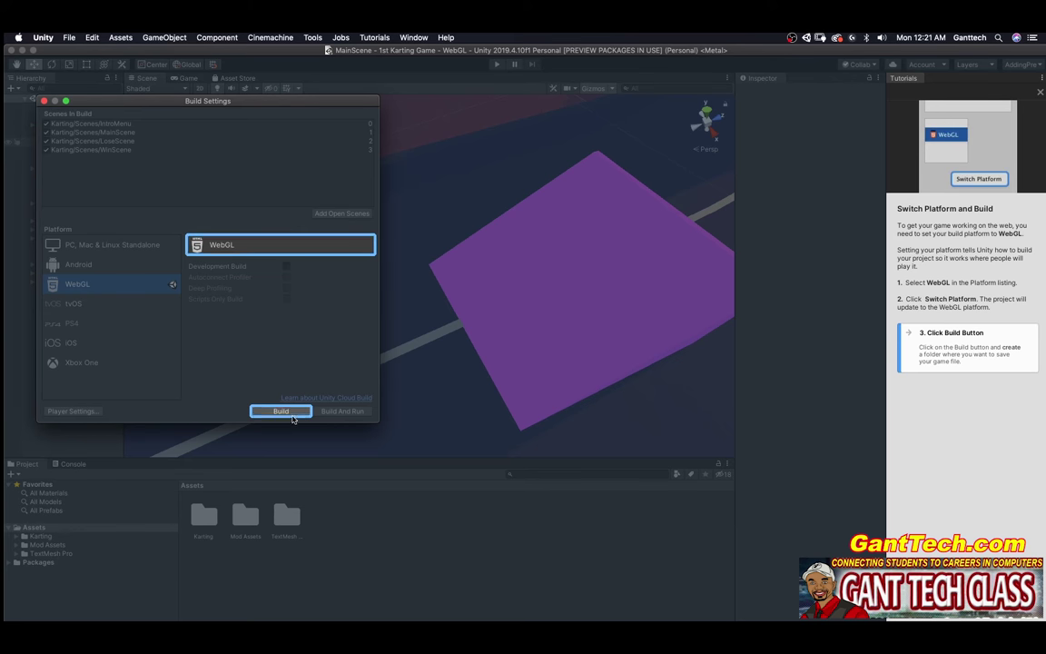
Try to build the WebGL game into a folder named 1stKartingGame inside the project folder.
left_click(281, 410)
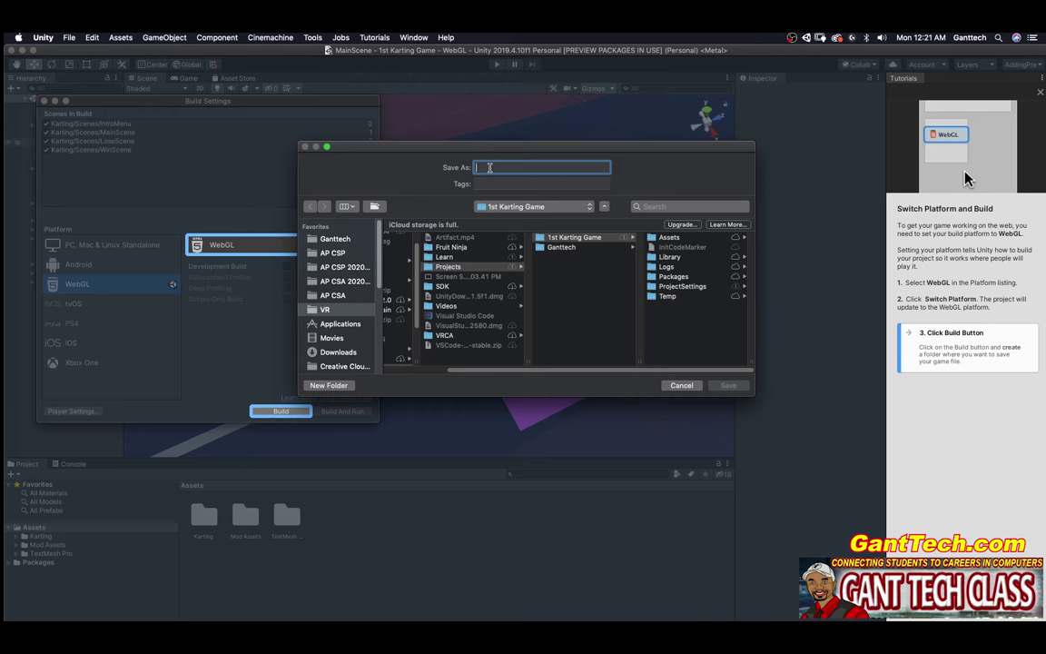
type("1stKartingGame")
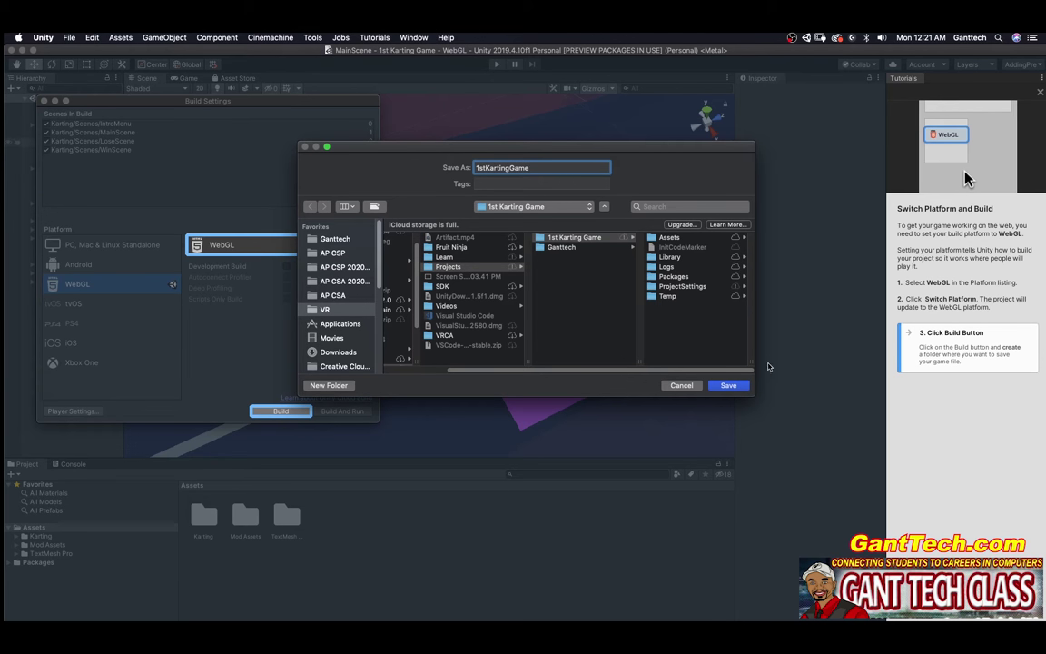
left_click(728, 385)
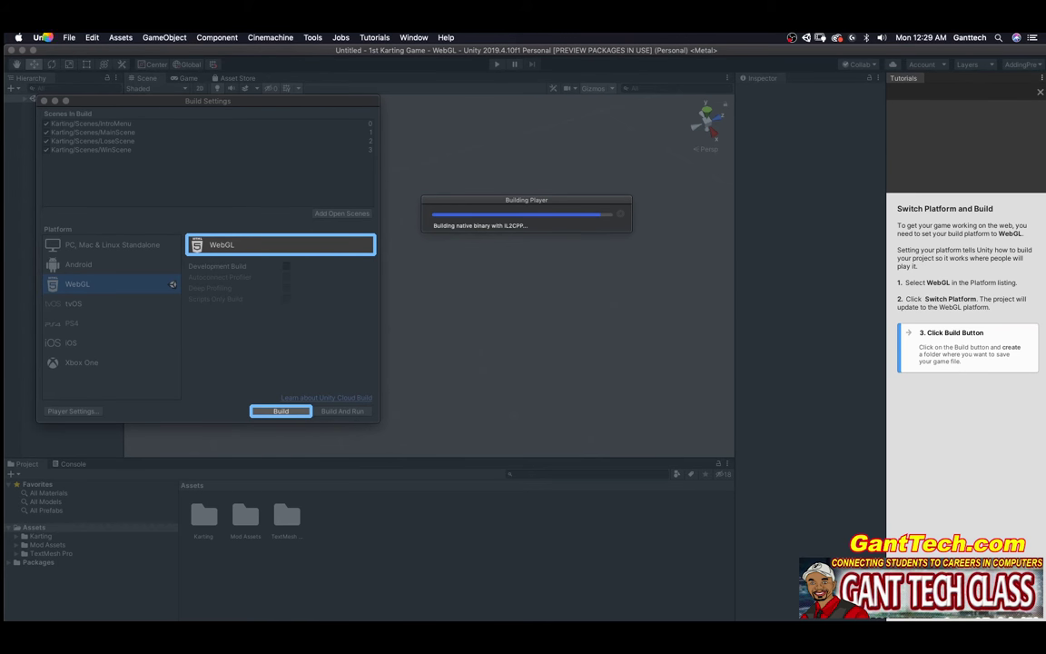
Force quit the Unity editor, switch to Unity Hub and reopen the 1st Karting Game project.
right_click(18, 595)
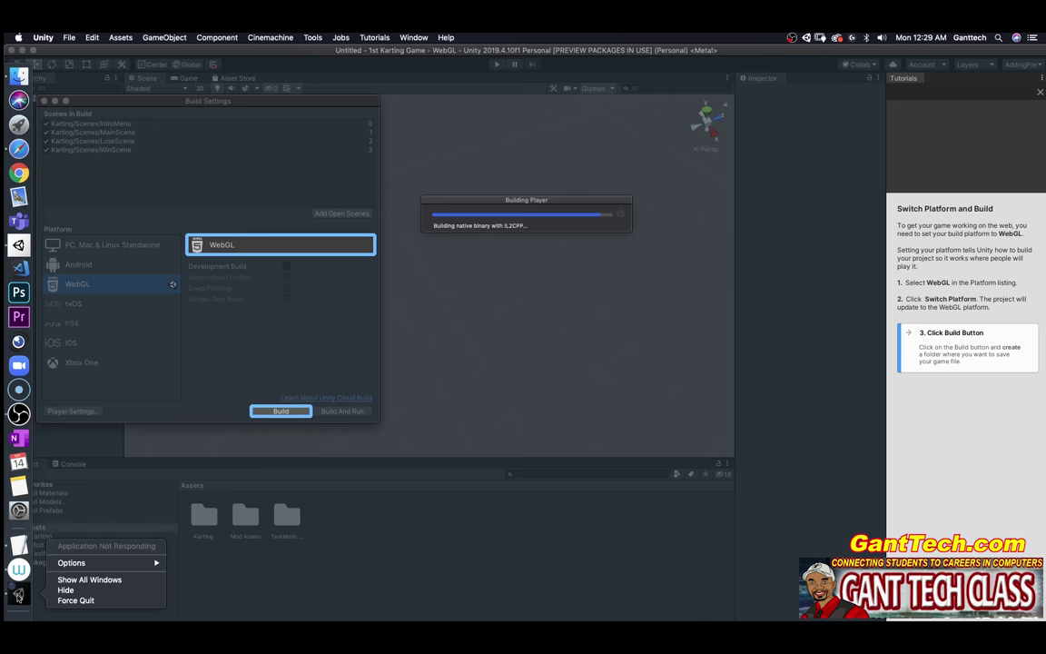
left_click(75, 600)
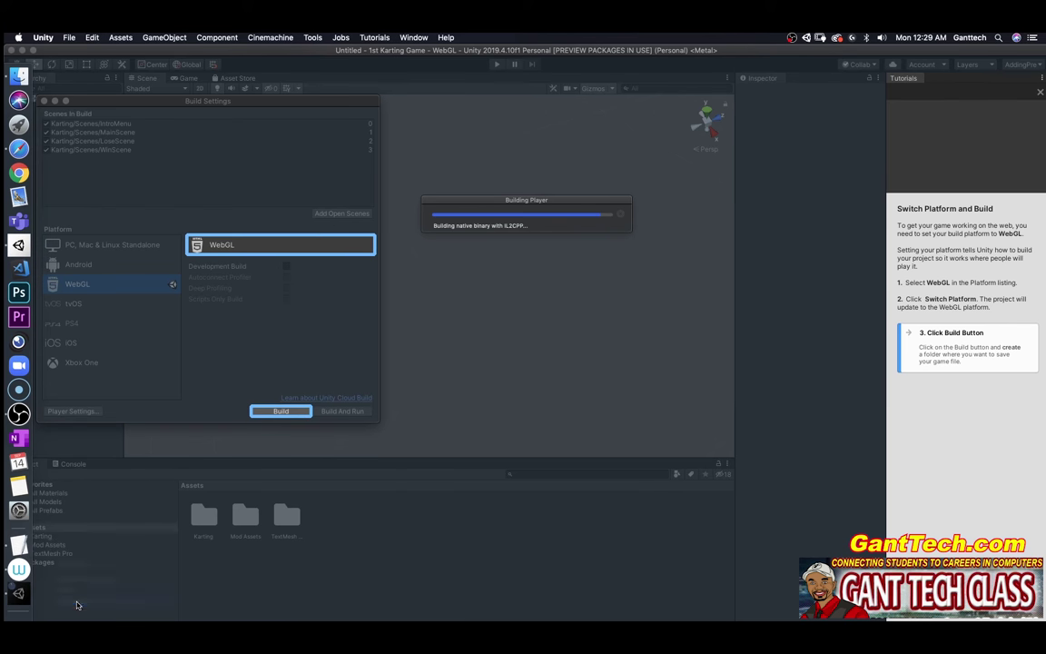
mouse_move(11, 291)
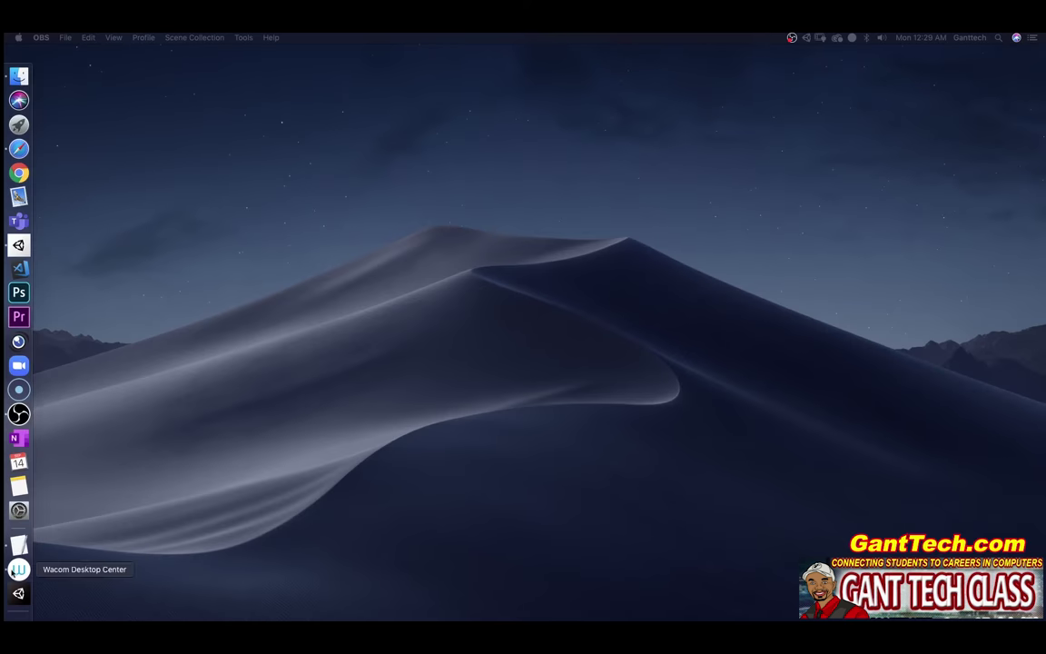
left_click(18, 245)
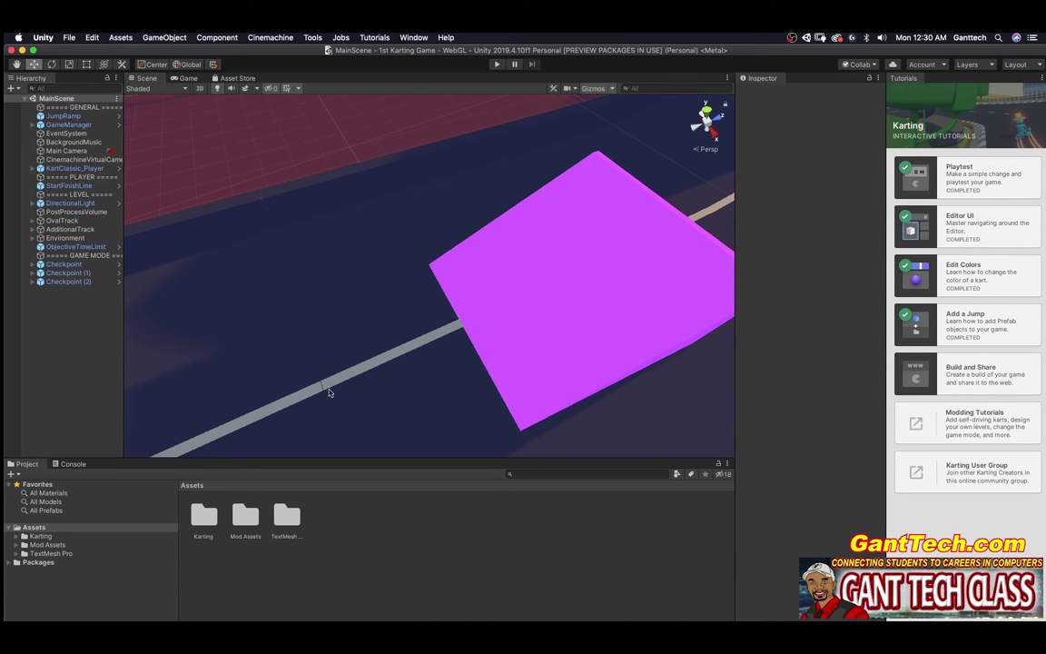
Frame KartClassic_Player from behind in the Scene view and add a 3D Text object to MainScene.
right_click_drag(329, 367, 426, 270)
scroll(394, 324, "down", 5)
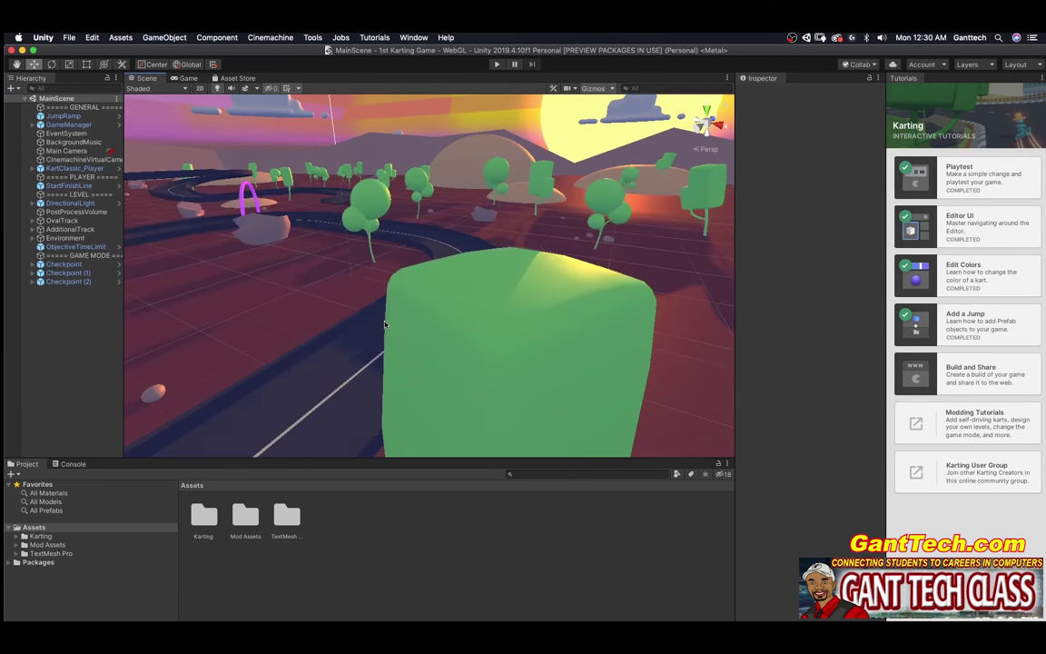
scroll(385, 325, "up", 2)
right_click_drag(312, 337, 315, 356)
middle_click_drag(315, 356, 480, 243)
left_click(61, 170)
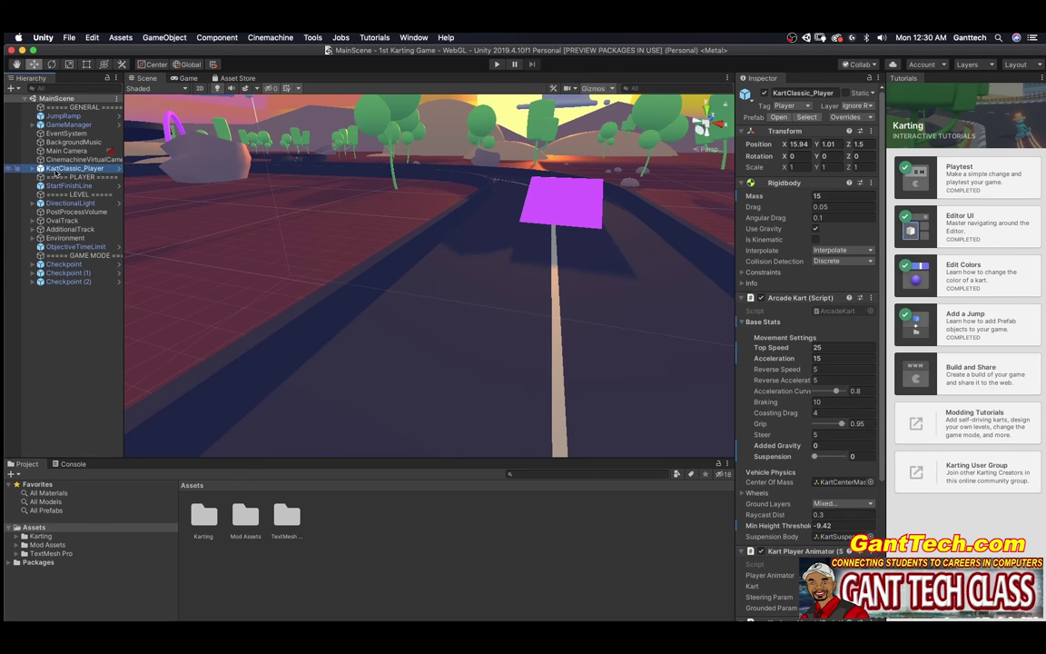
key("f")
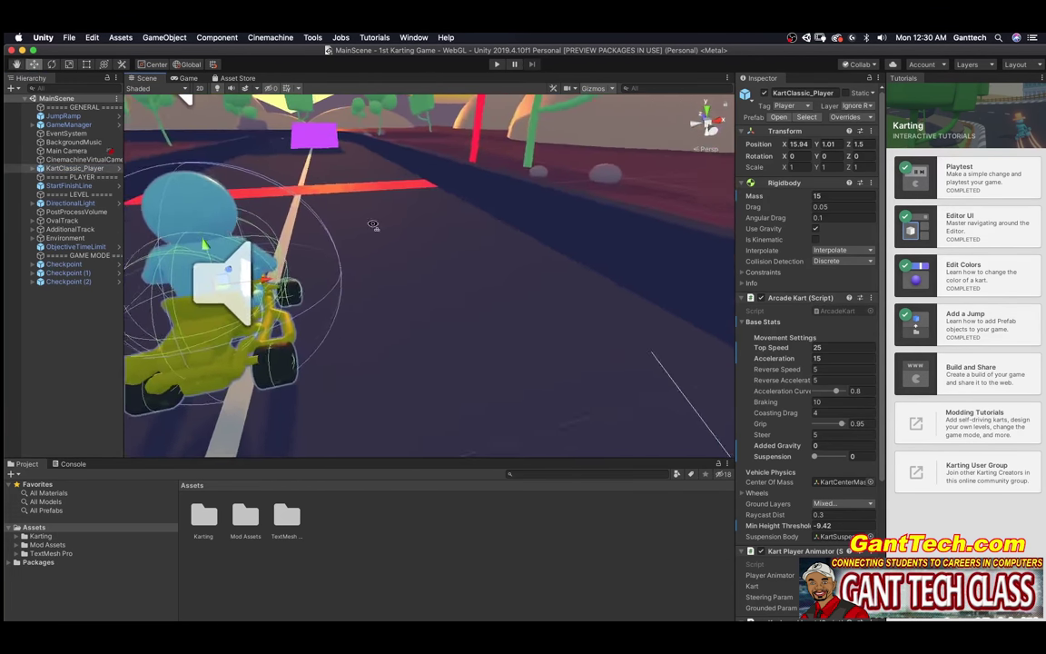
right_click_drag(351, 238, 354, 224)
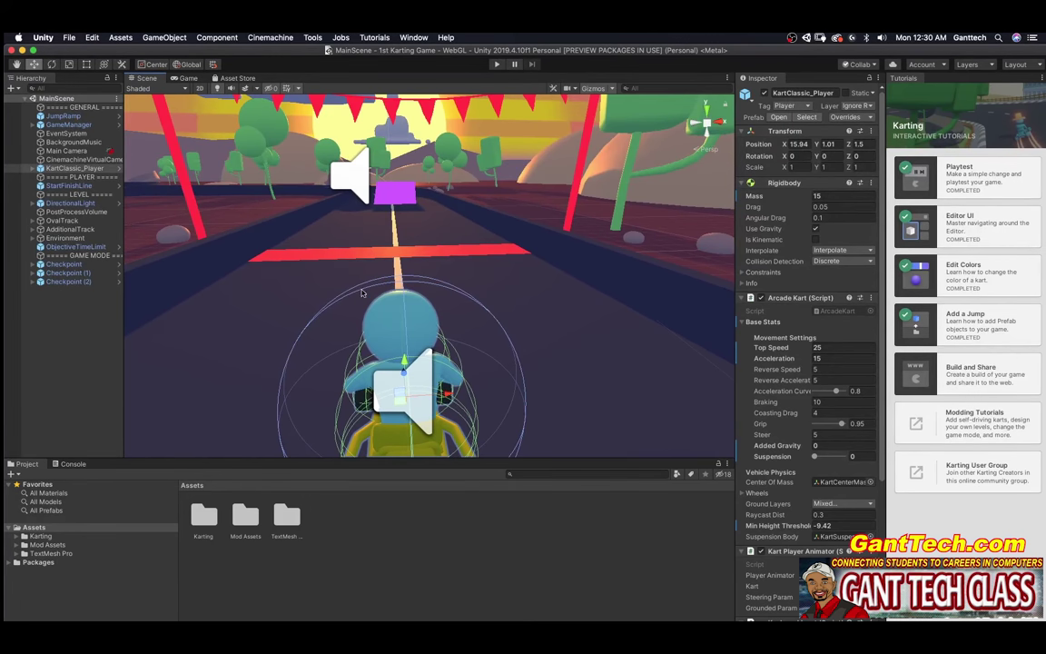
right_click(57, 310)
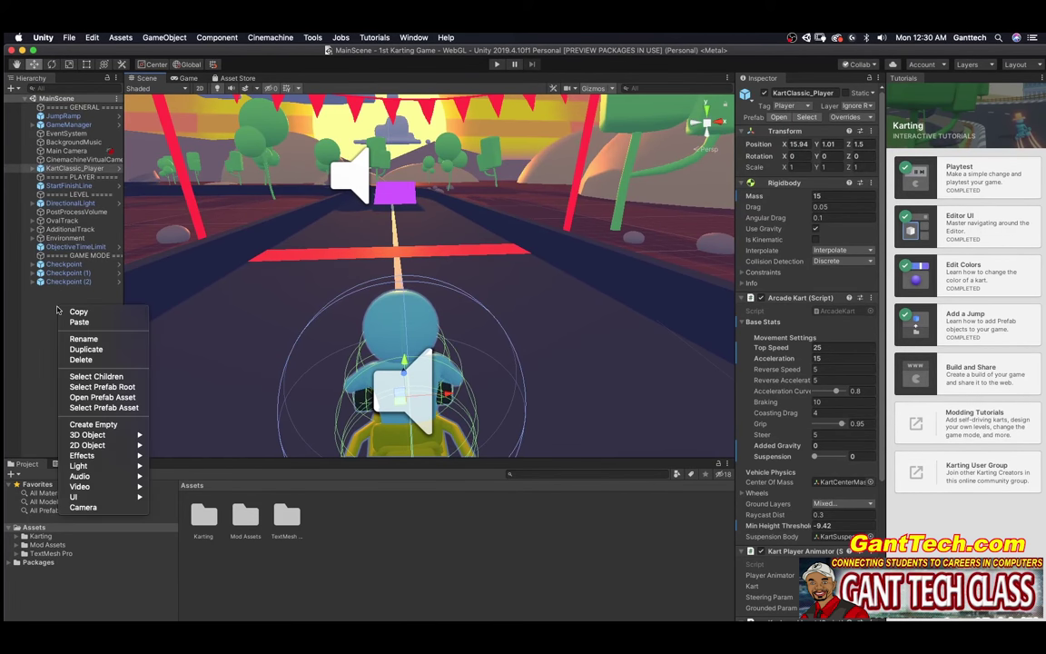
mouse_move(93, 436)
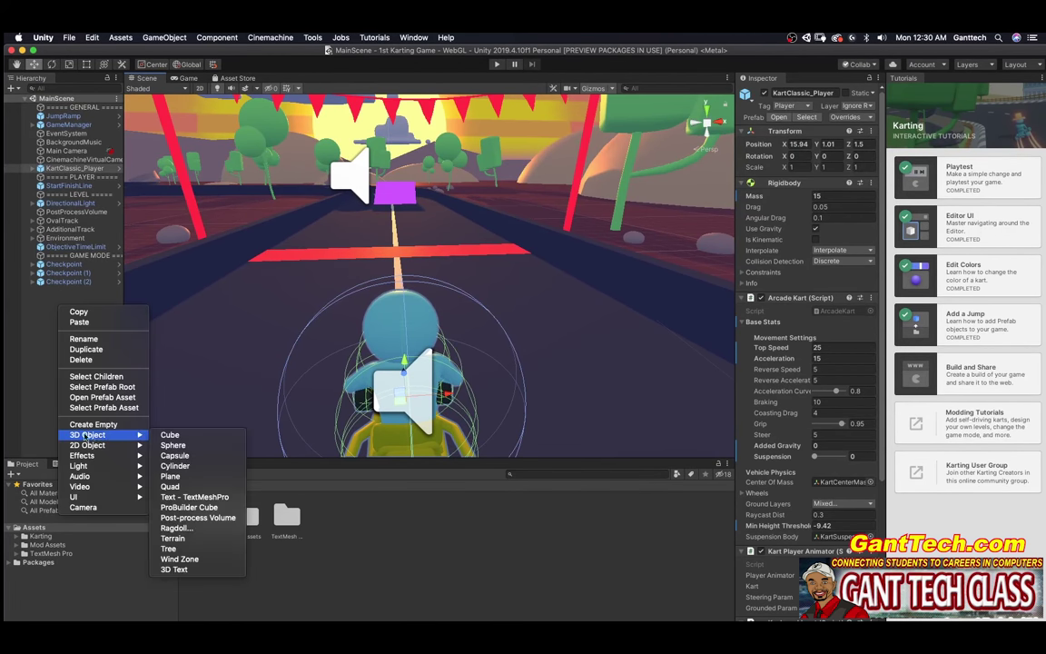
left_click(174, 570)
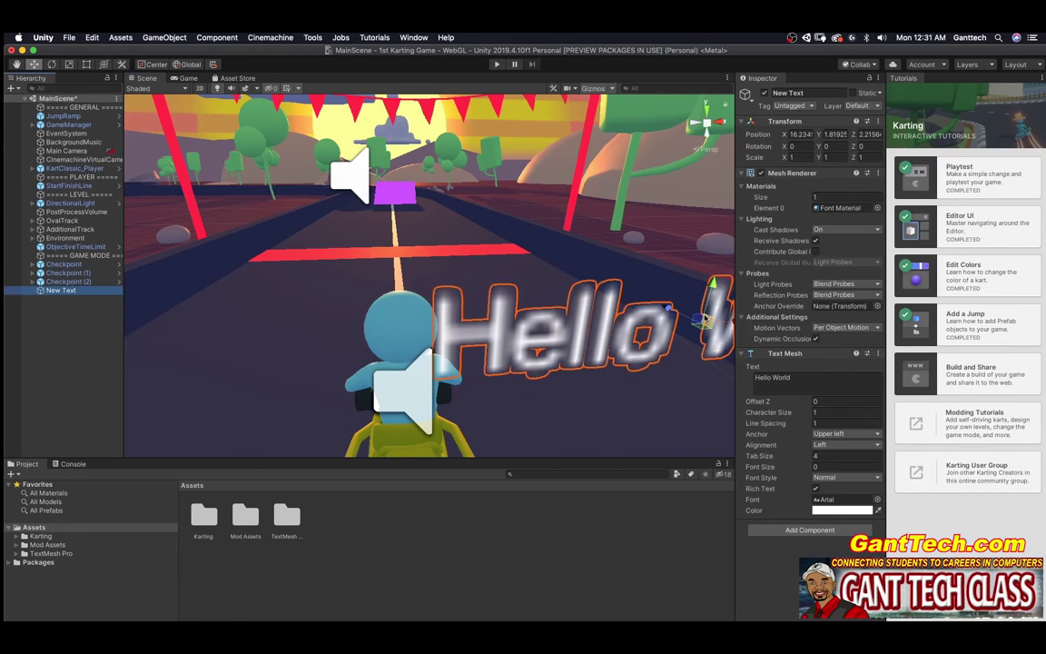
Move the 3D text above the kart to about X 13.21, Y 2.82 and rename the object My Info.
scroll(613, 296, "down", 3)
left_click_drag(657, 309, 459, 259)
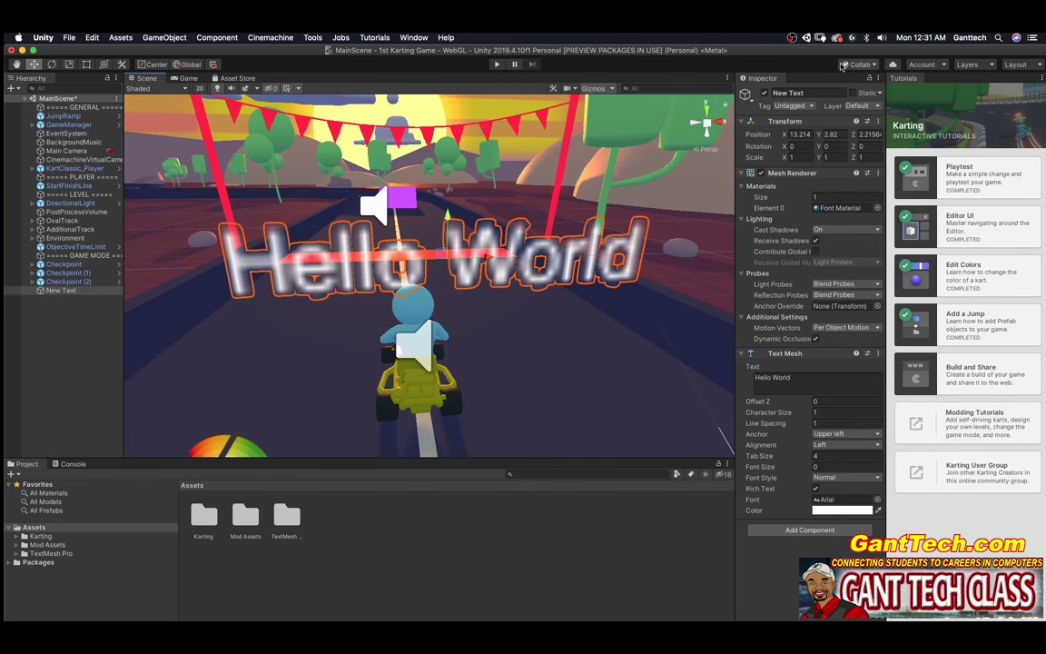
left_click(804, 93)
type("My Info")
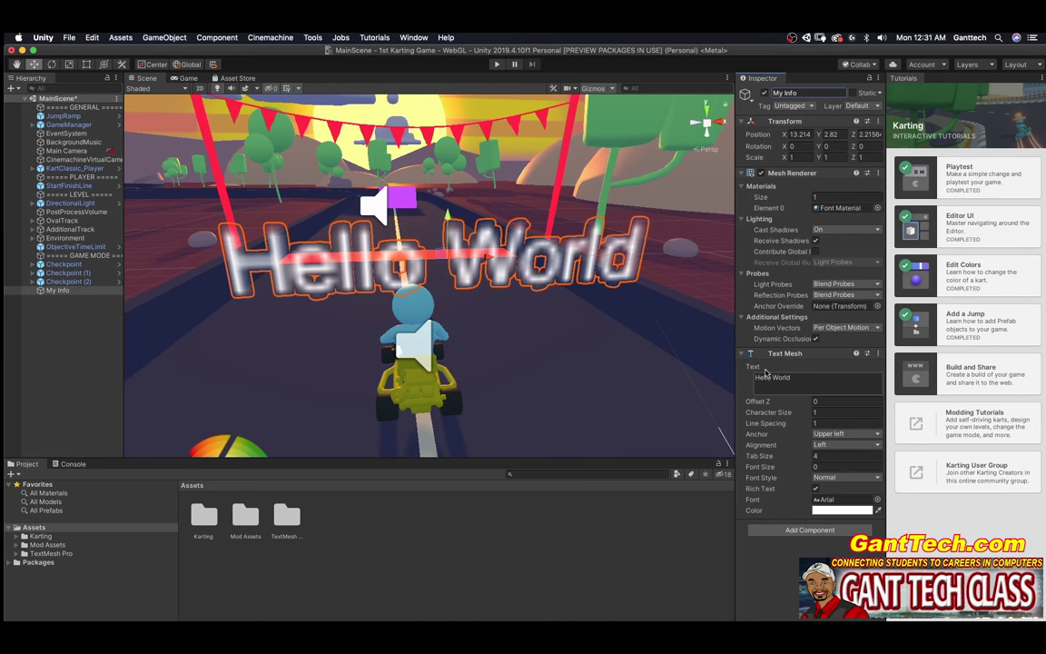
Set My Info's text to the creator's full name with PER 2 on a second line, and move it to about Y 1.34, Z 7.22.
left_click(804, 380)
type("Jamie gant")
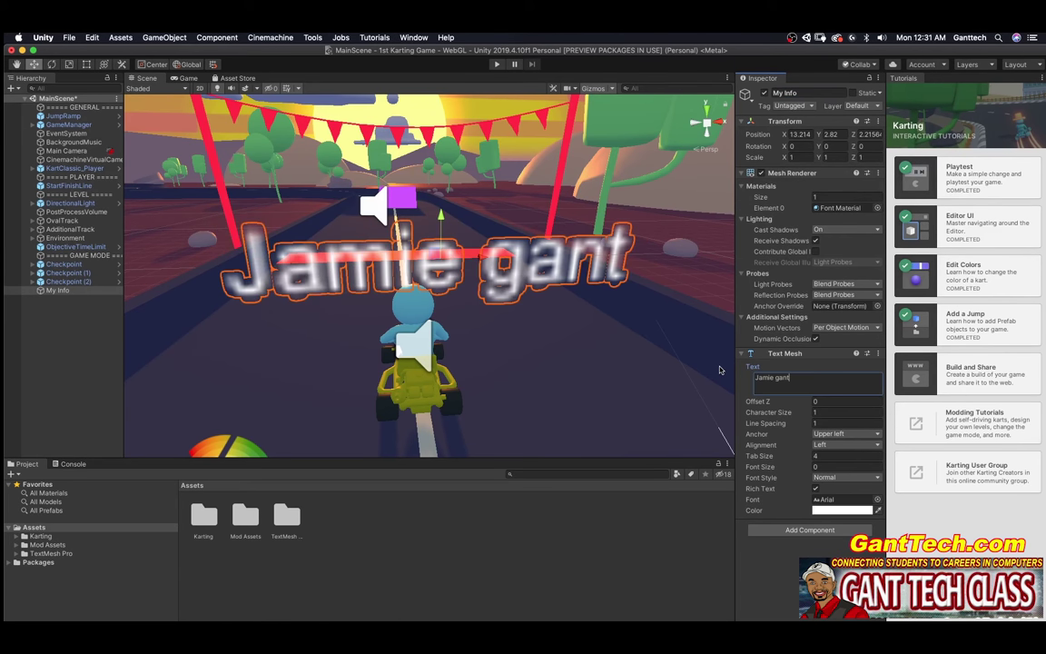
key("BackSpace")
key("BackSpace")
key("BackSpace")
key("BackSpace")
type("Gant")
key("Return")
type("PER")
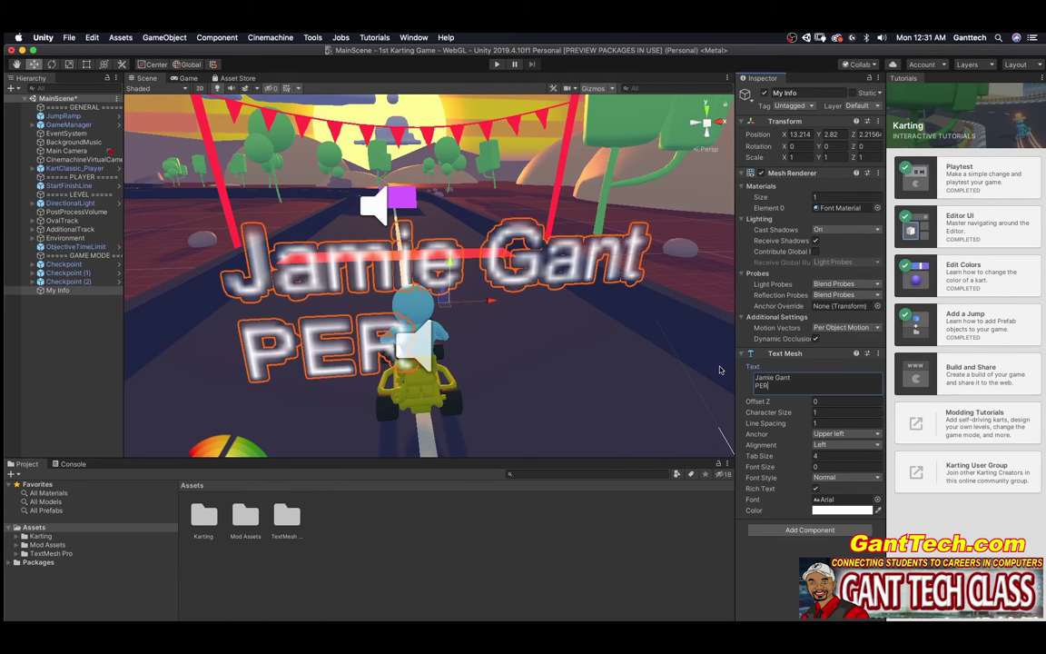
type(" 2")
left_click_drag(451, 264, 405, 218)
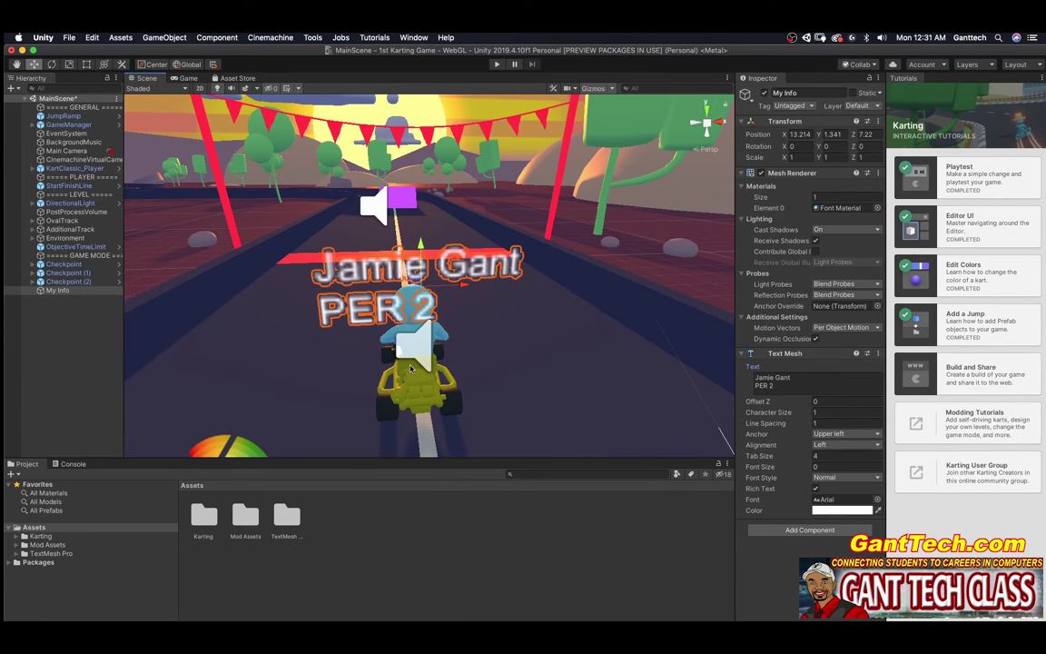
Playtest the game by driving the kart past the 3D text and over the jump, and stop play mode.
left_click(496, 65)
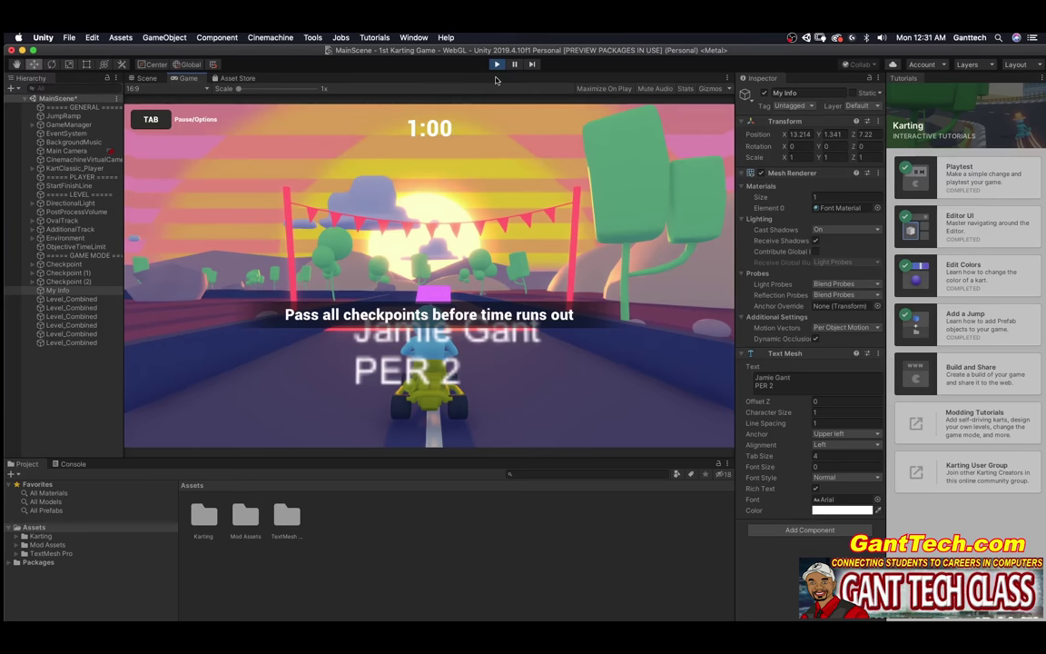
key("Up")
key("Left")
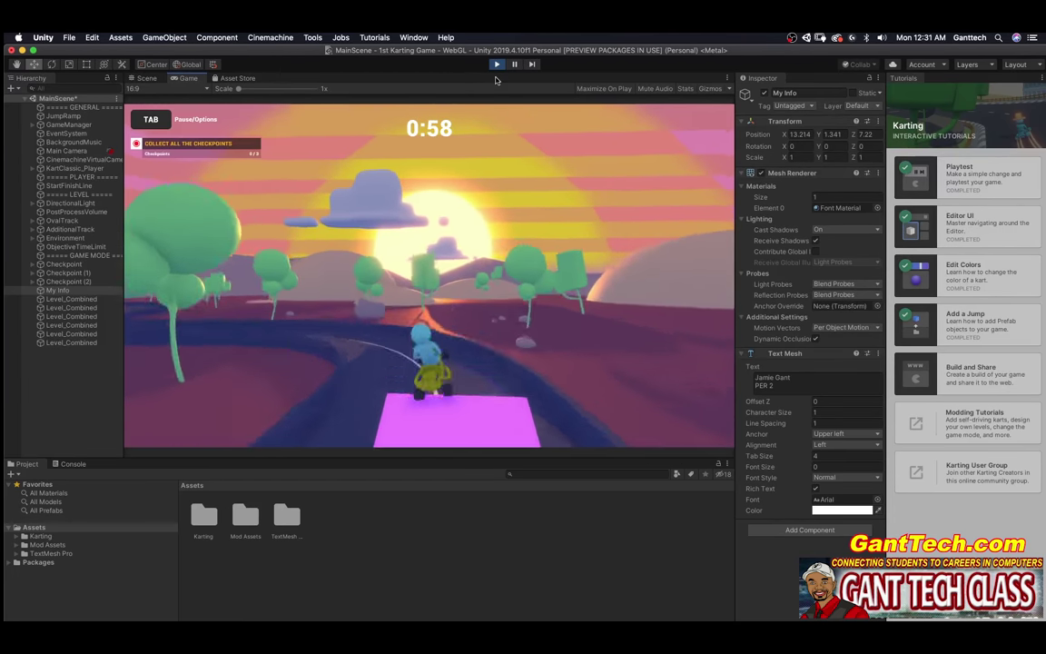
key("Up")
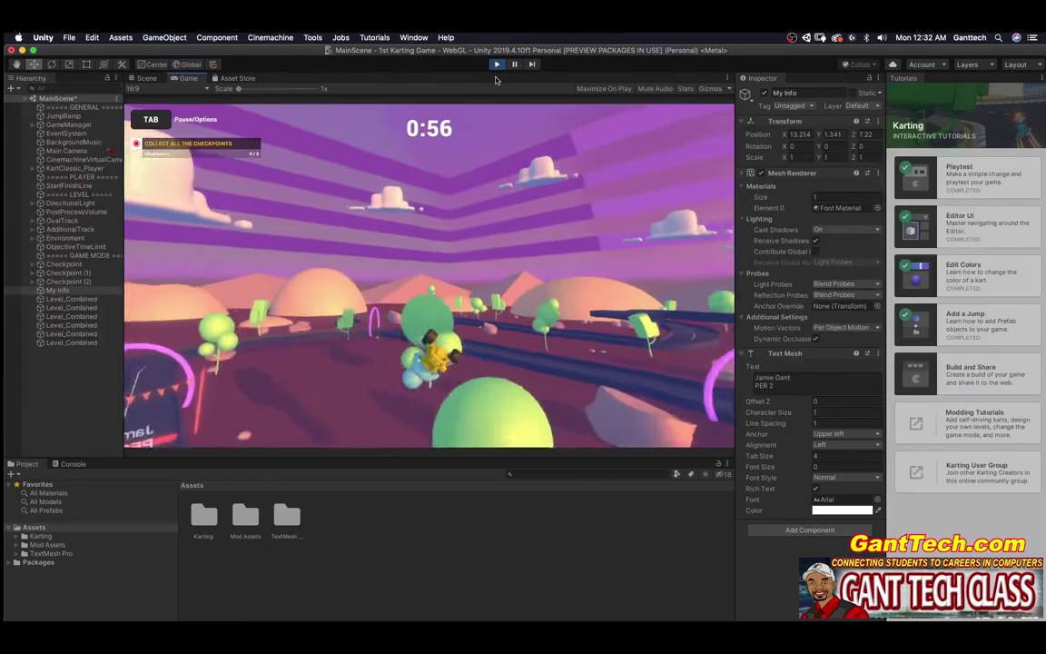
key("Left")
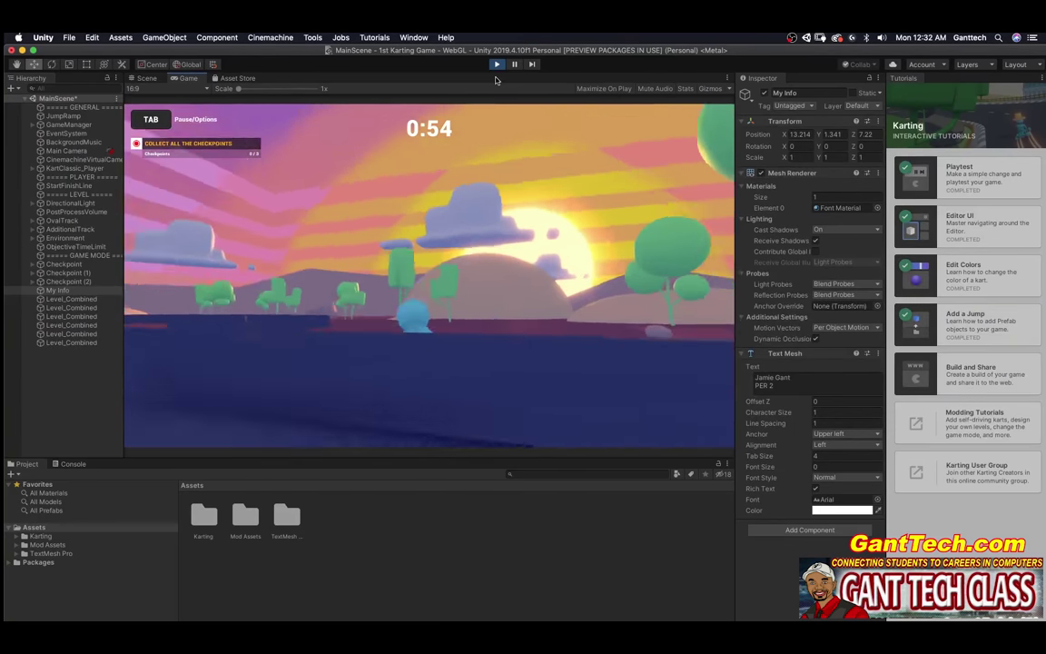
key("Up")
key("Right")
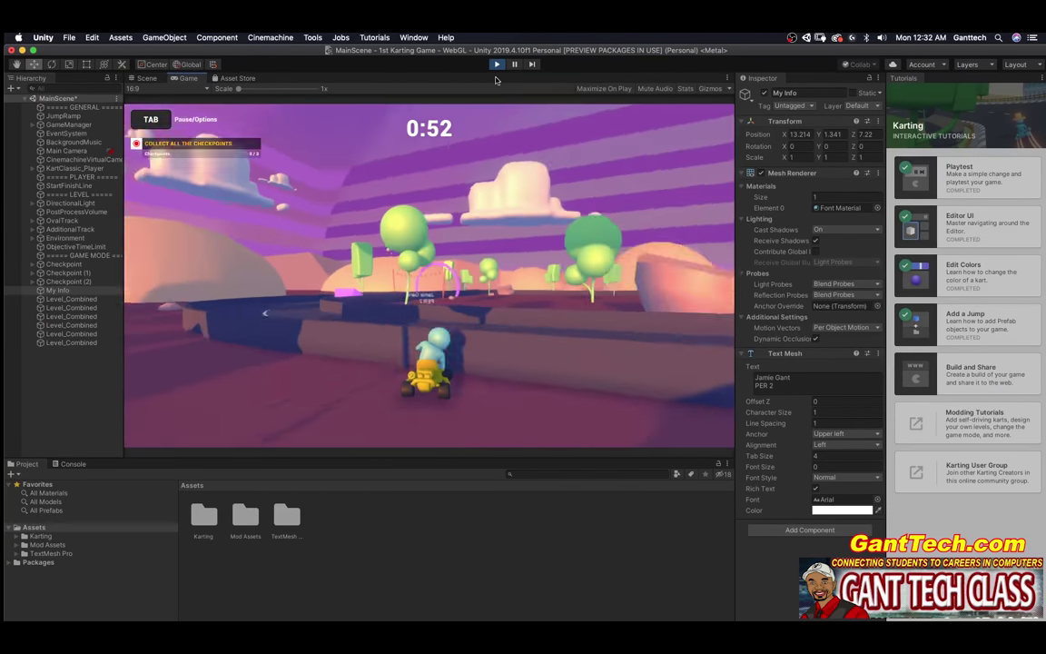
left_click(497, 65)
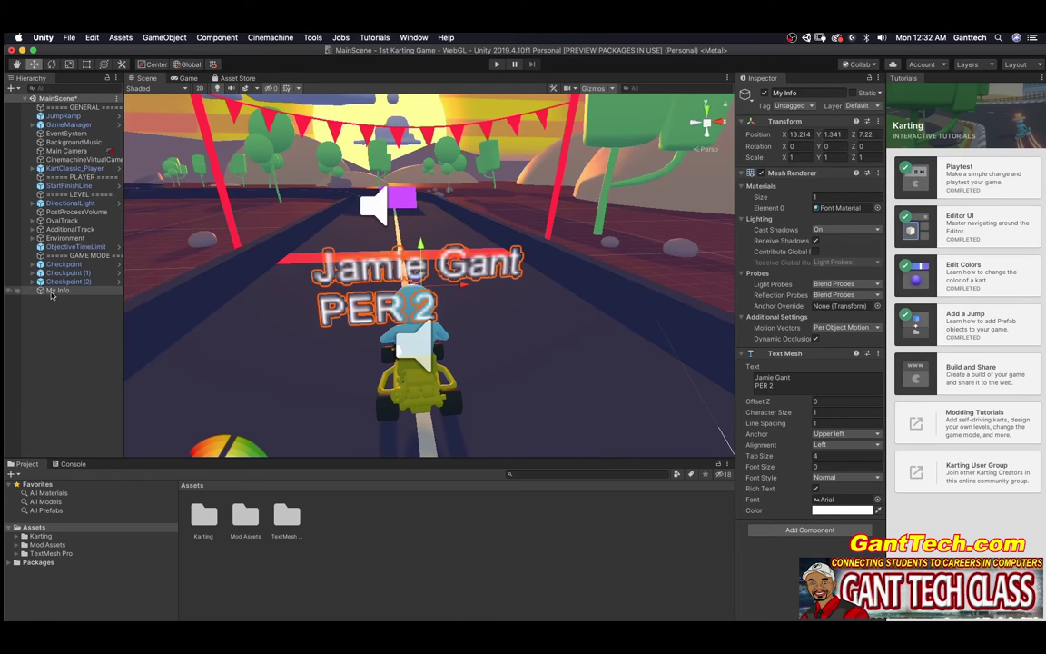
Make My Info a child of KartClassic_Player in the scene hierarchy and select the kart.
left_click_drag(52, 294, 50, 171)
left_click(46, 170)
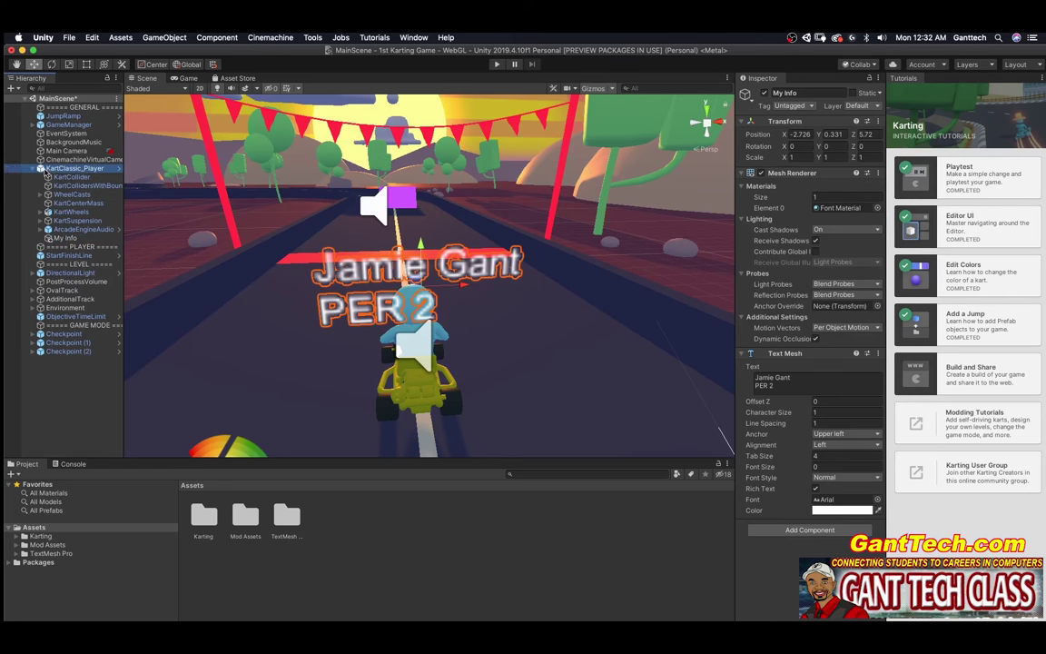
mouse_move(463, 315)
left_mouse_down()
mouse_move(609, 317)
mouse_move(270, 335)
mouse_move(574, 318)
mouse_move(285, 332)
mouse_move(510, 318)
mouse_move(443, 321)
left_mouse_up()
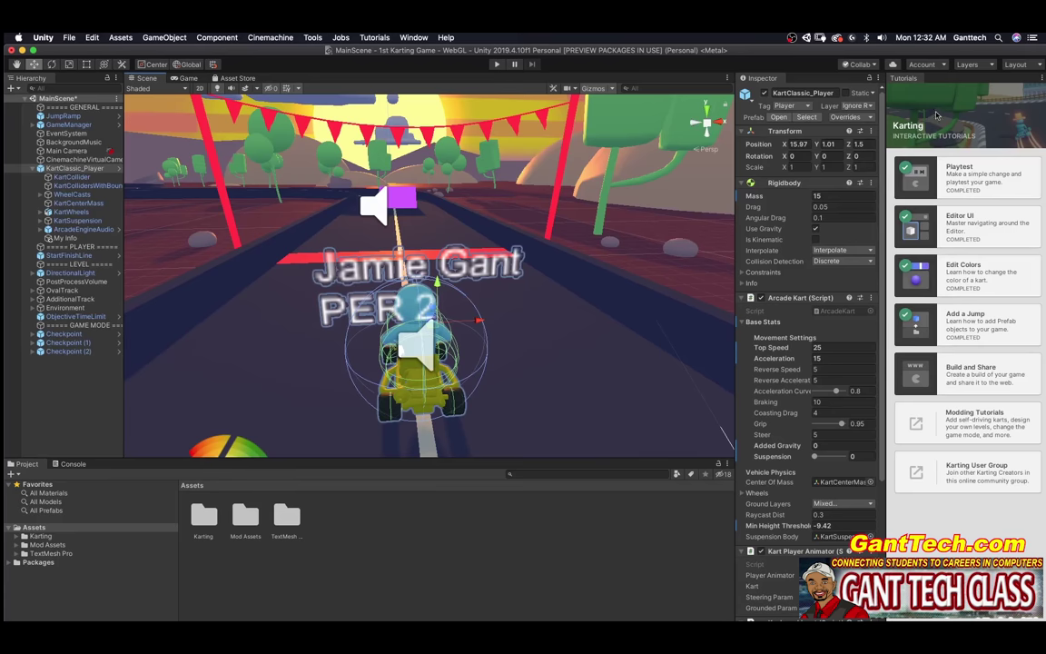
Switch to Safari, open screencast-o-matic.com and widen the browser window.
left_click_drag(1041, 155, 471, 58)
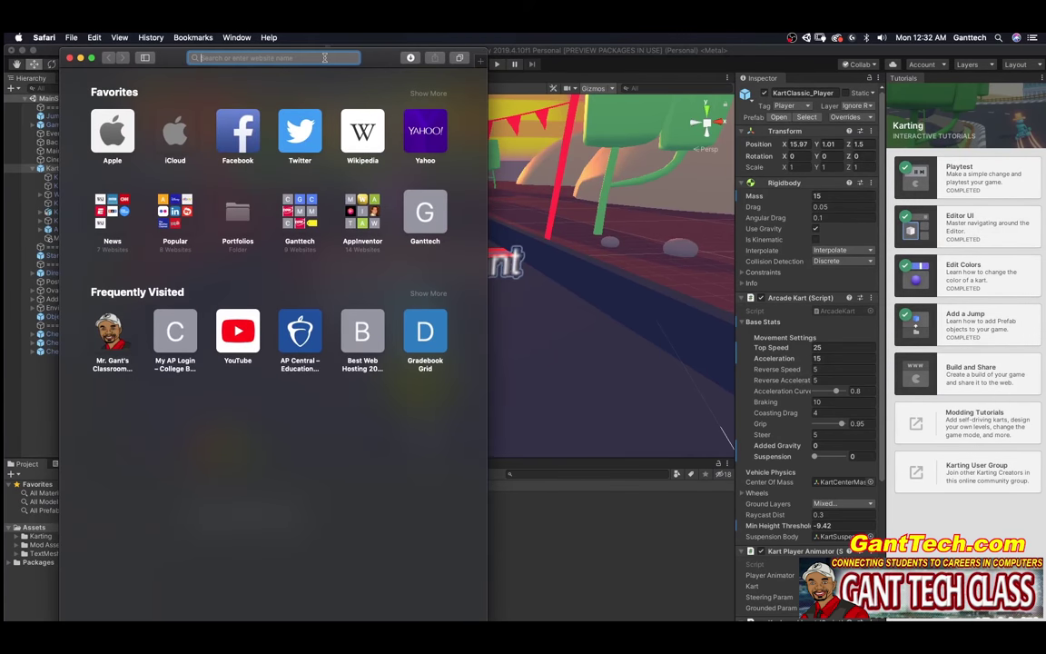
type("screencast-o-matic.com")
key("Return")
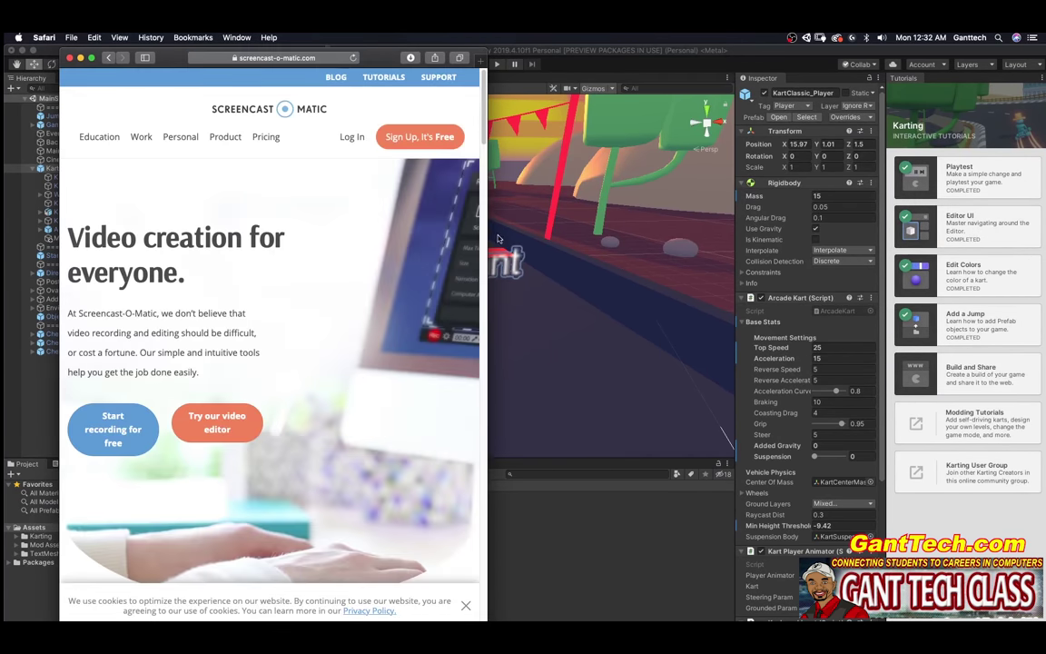
left_click_drag(487, 218, 867, 229)
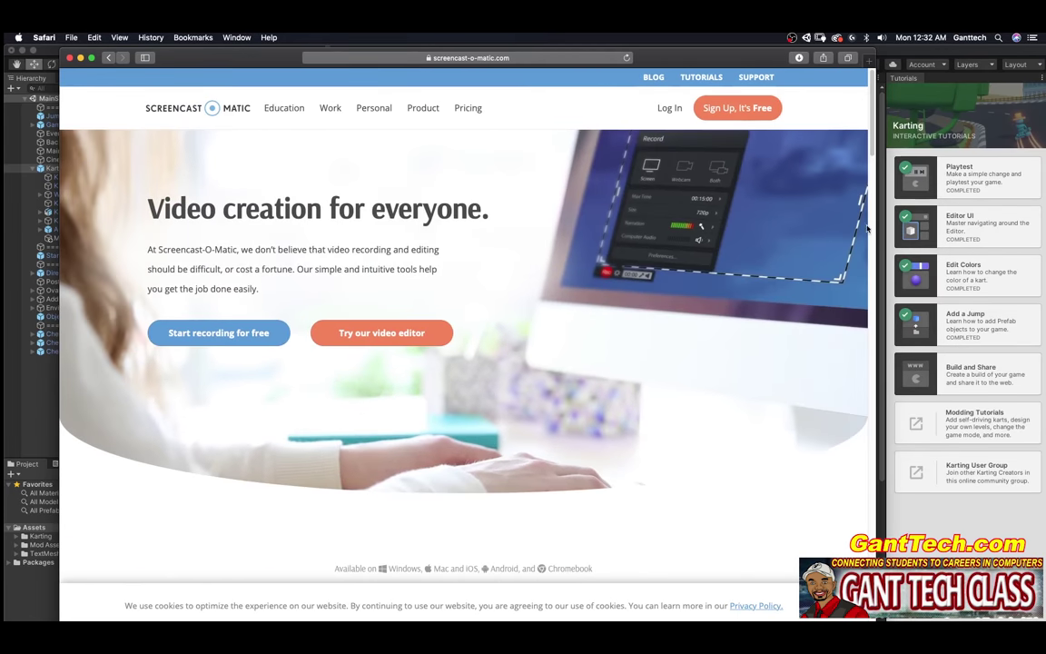
Launch Screencast-O-Matic's free recorder and start a fullscreen recording of the screen.
left_click(227, 332)
left_click(227, 343)
left_click(564, 356)
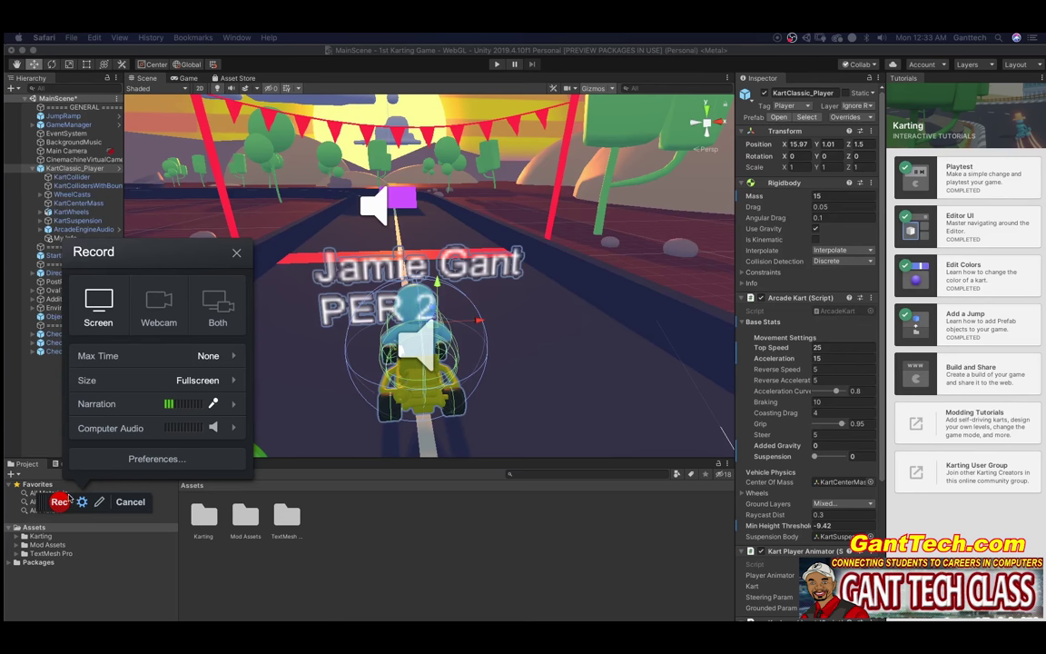
left_click(59, 502)
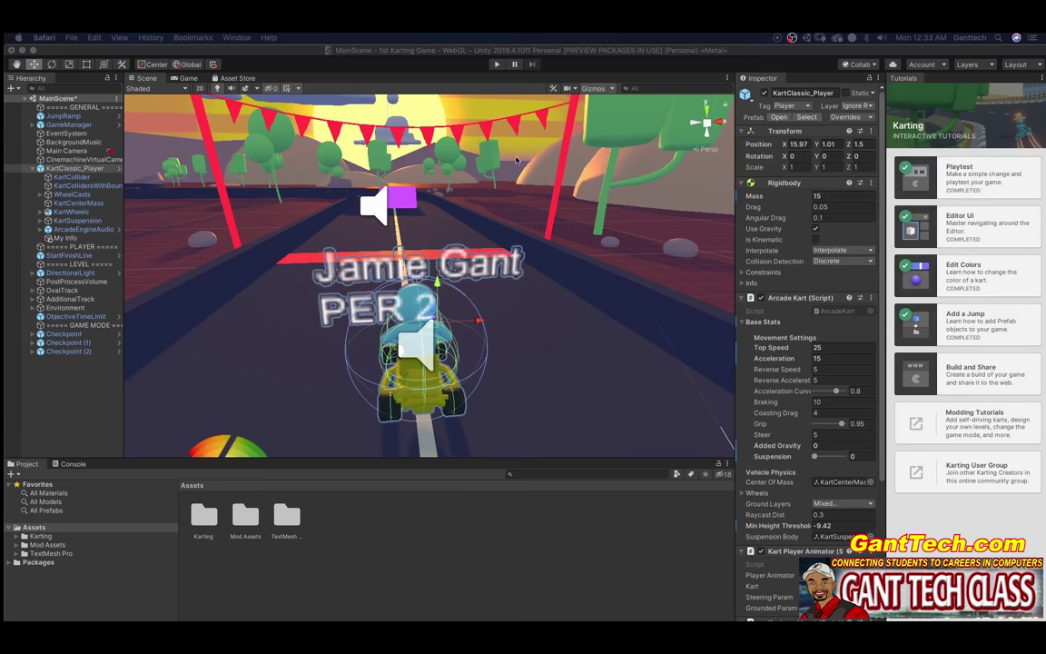
Run the game in Unity, drive the kart with its attached text around the track through the checkpoints, and stop play mode.
left_click(497, 67)
left_click(496, 66)
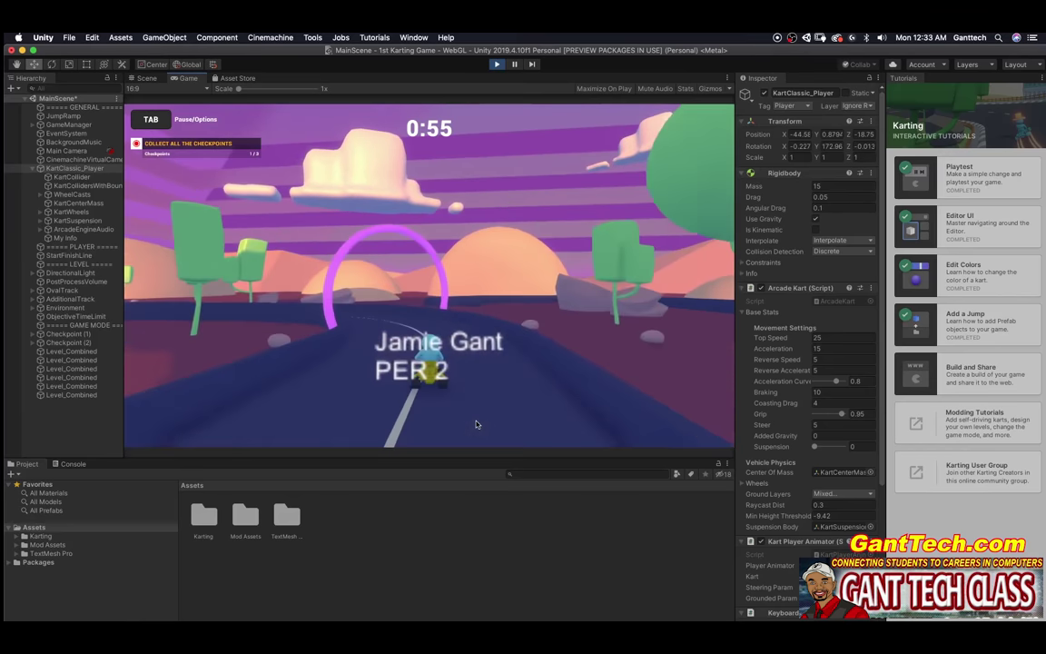
key("Left")
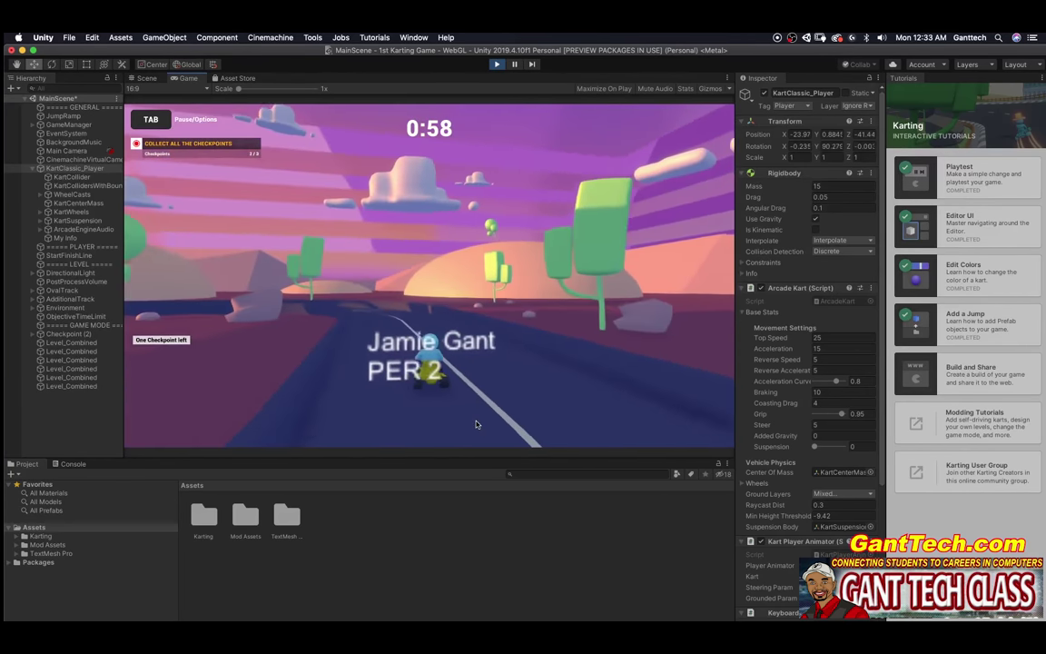
key("Left")
key("Left")
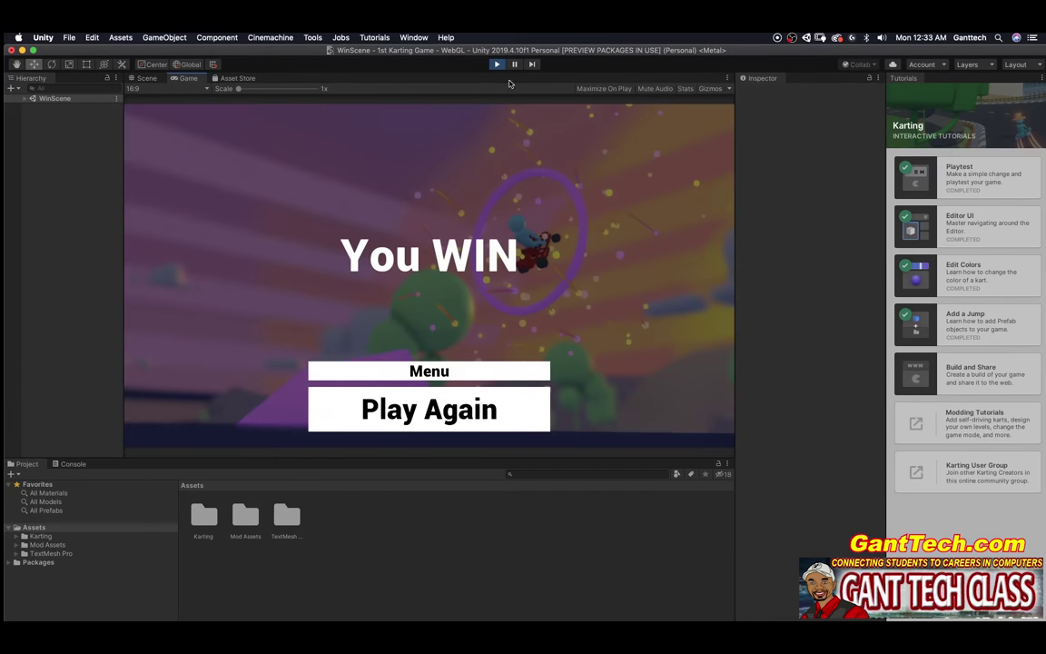
left_click(497, 64)
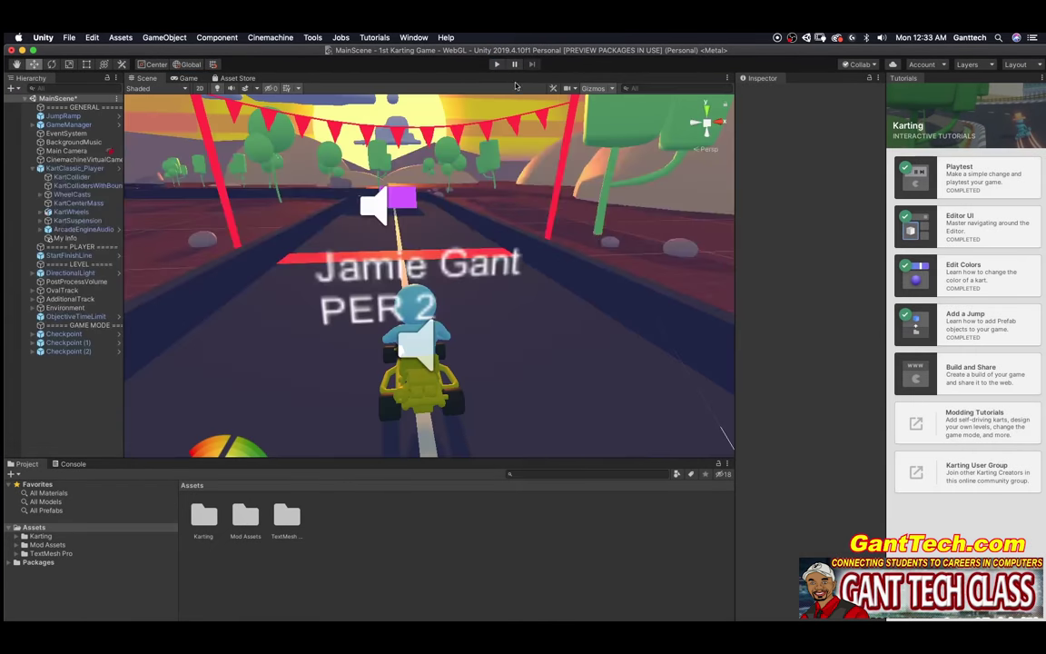